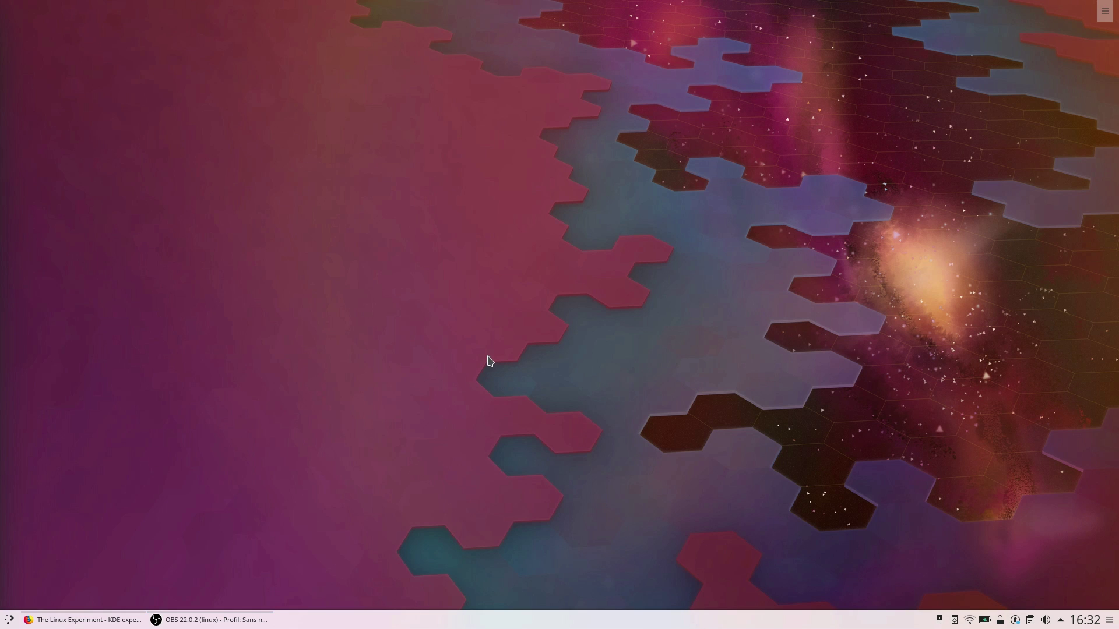
Step: Open the desktop's widget list and browse through the available widgets
click(1106, 12)
click(1037, 102)
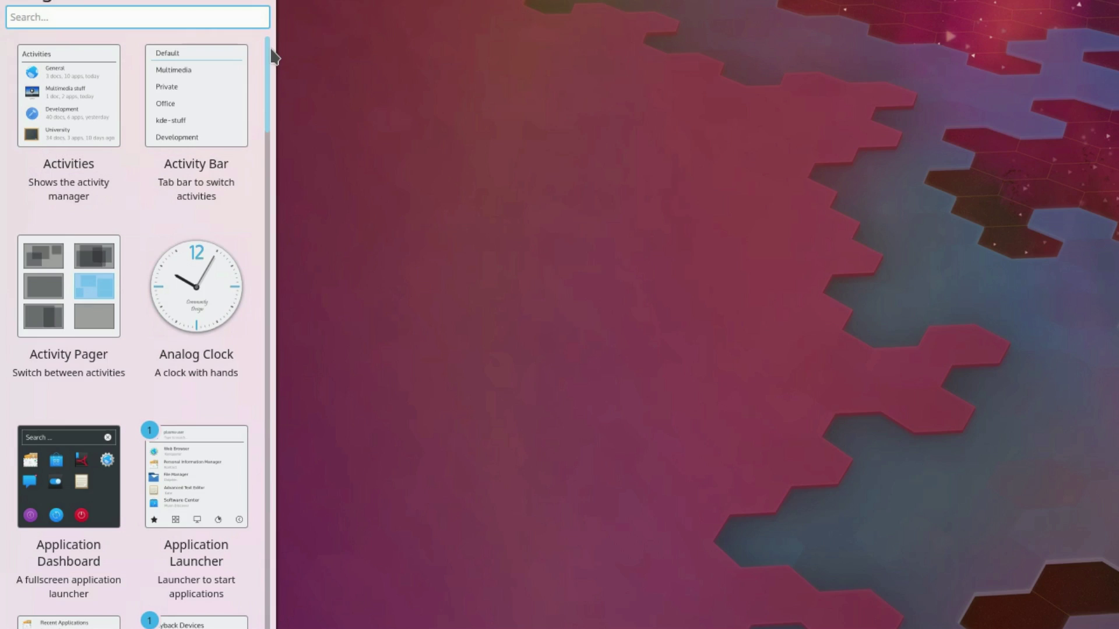
drag(267, 49, 266, 47)
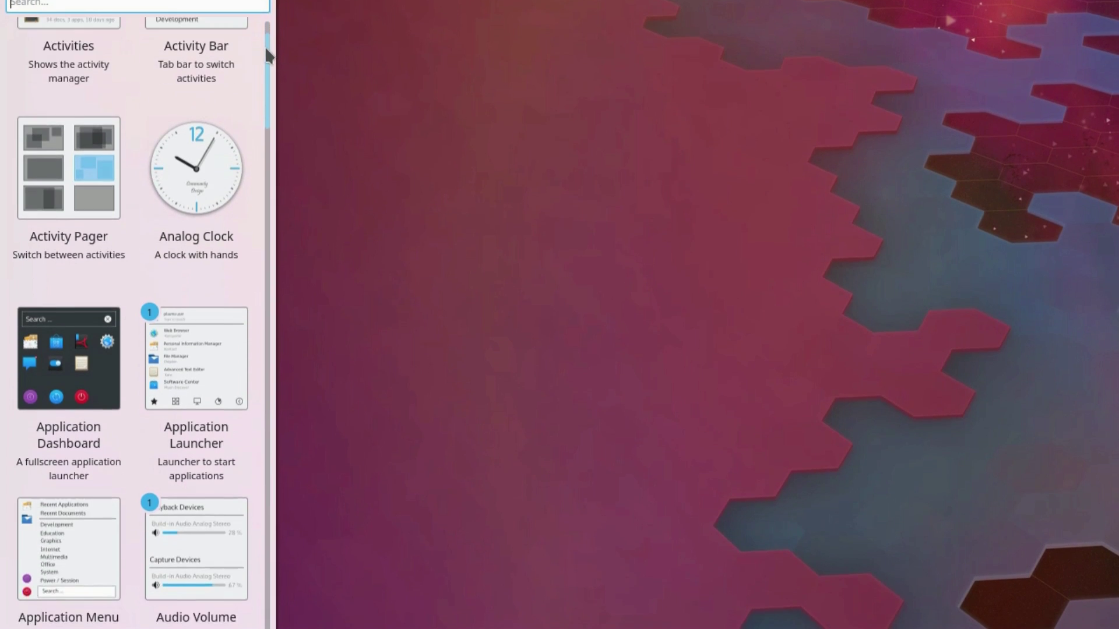
scroll(267, 56, down, 10)
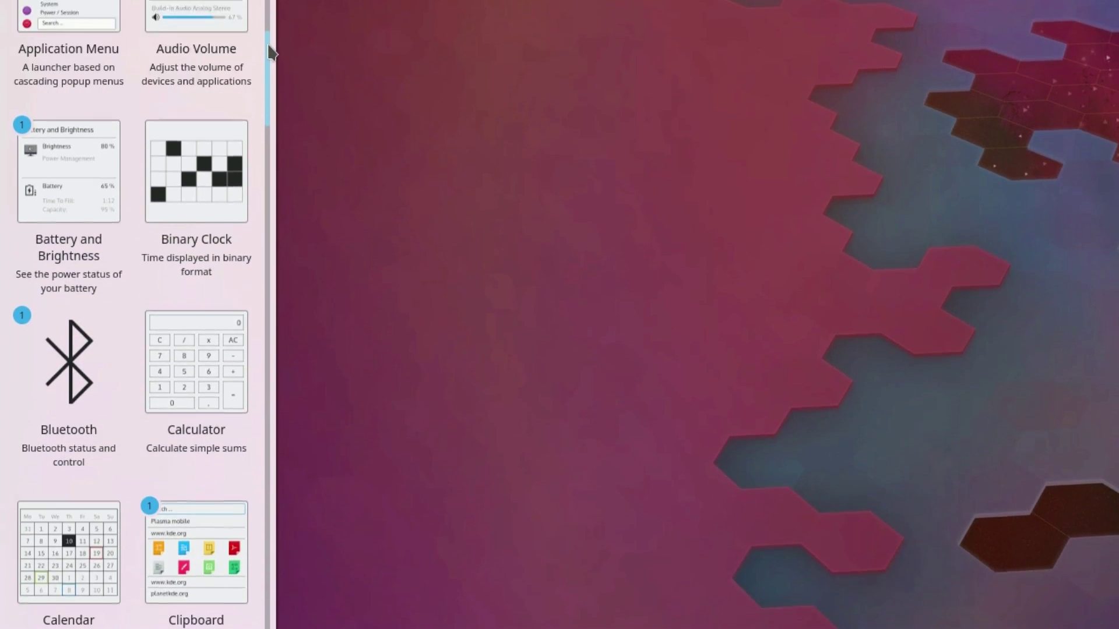
scroll(268, 58, down, 10)
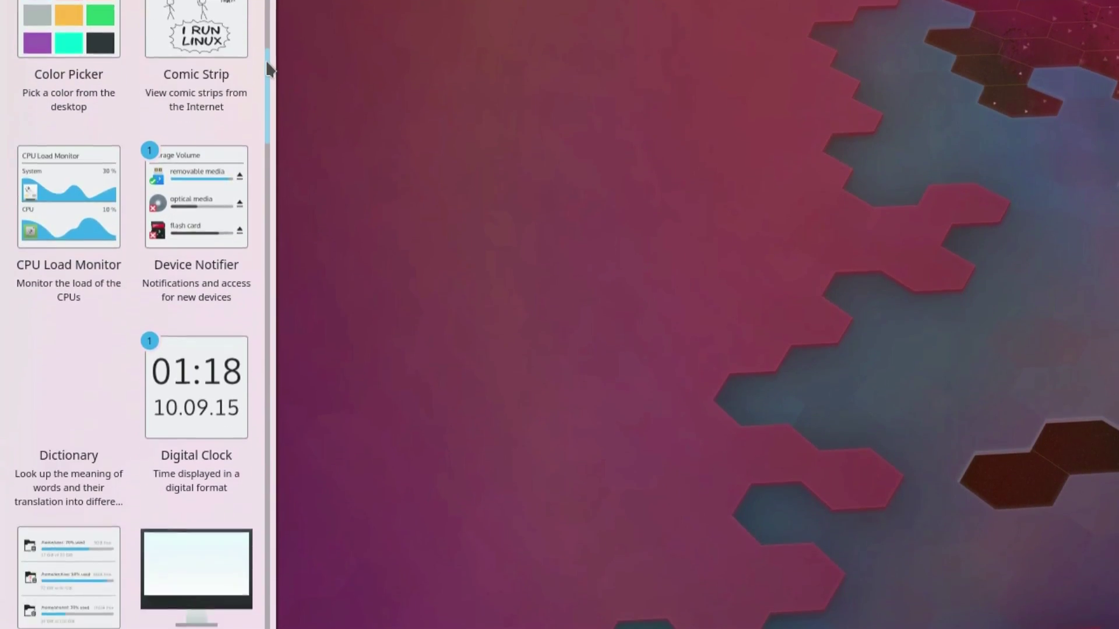
scroll(268, 67, down, 8)
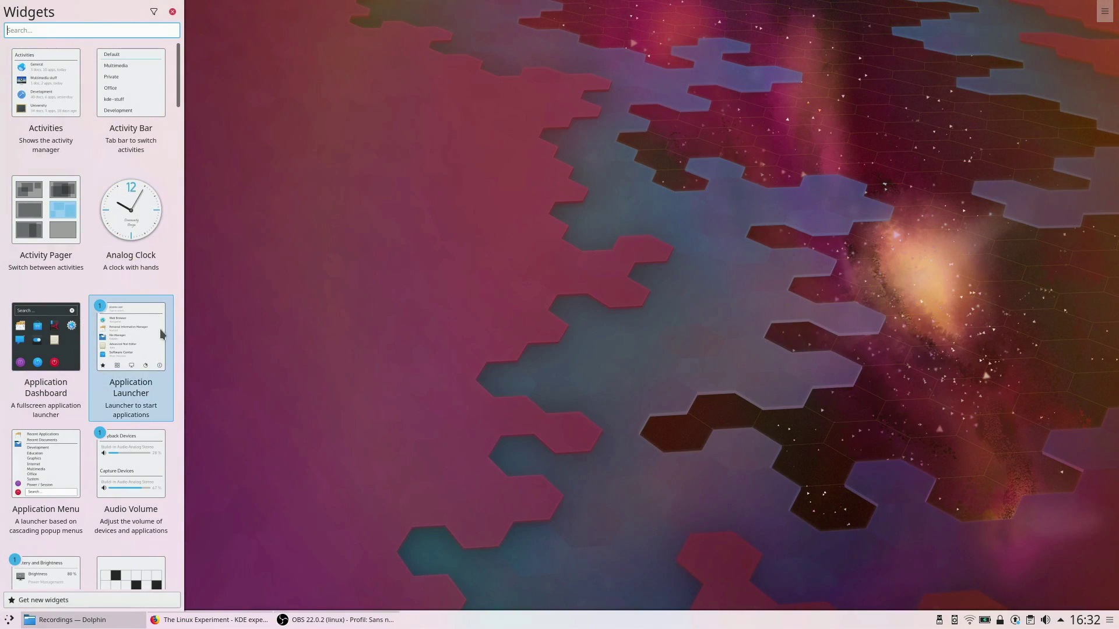
scroll(145, 159, down, 5)
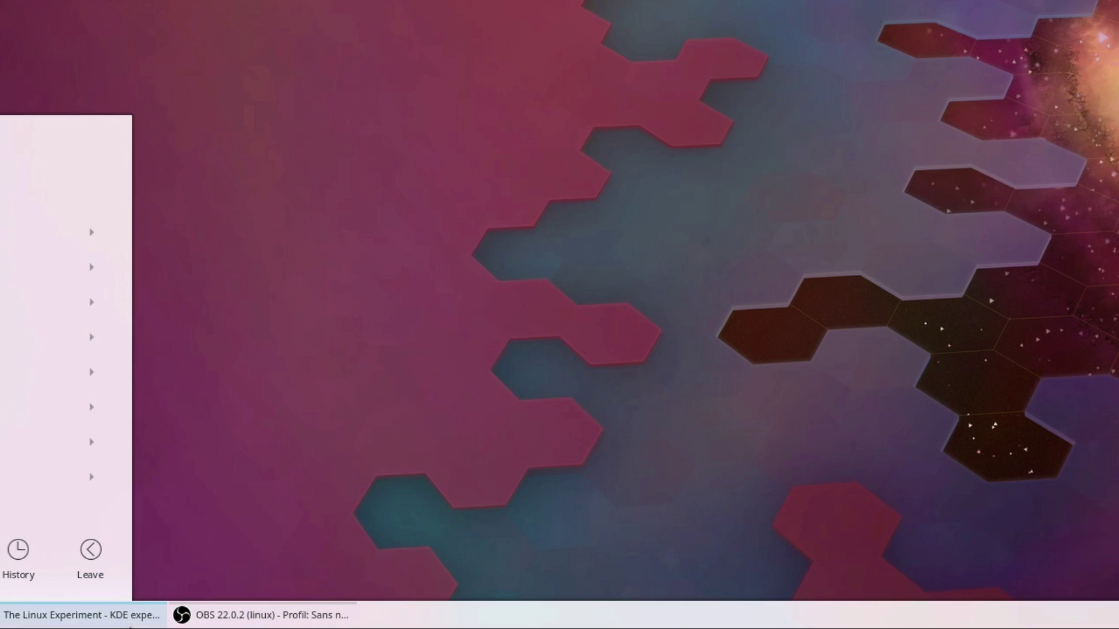
Step: Add an Analog Clock widget to the upper middle of the desktop
right_click(658, 625)
click(997, 360)
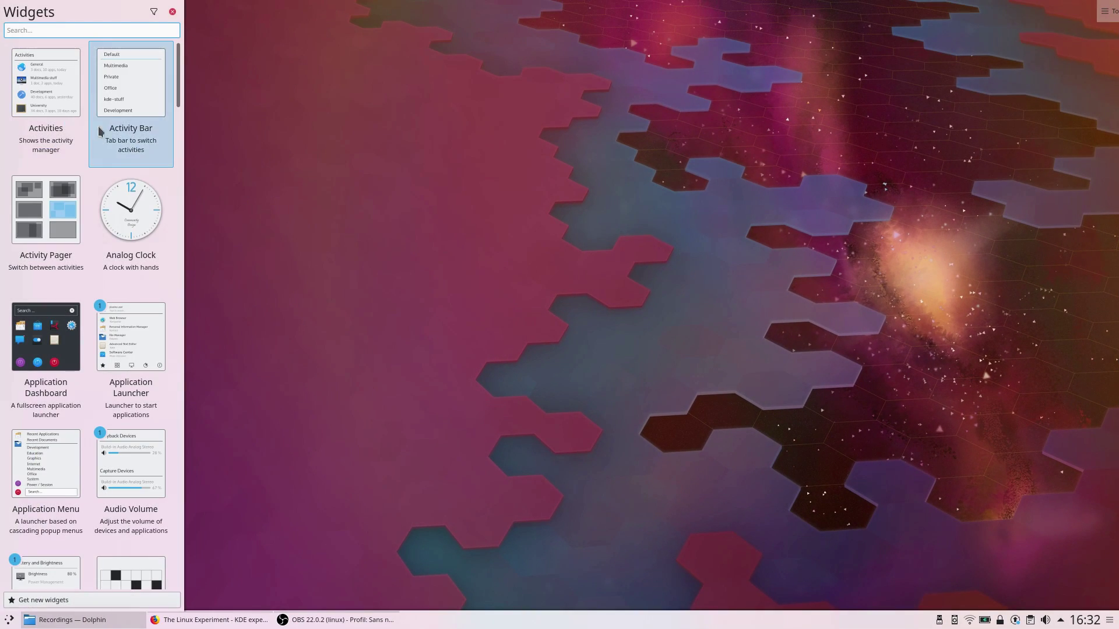
drag(137, 201, 642, 178)
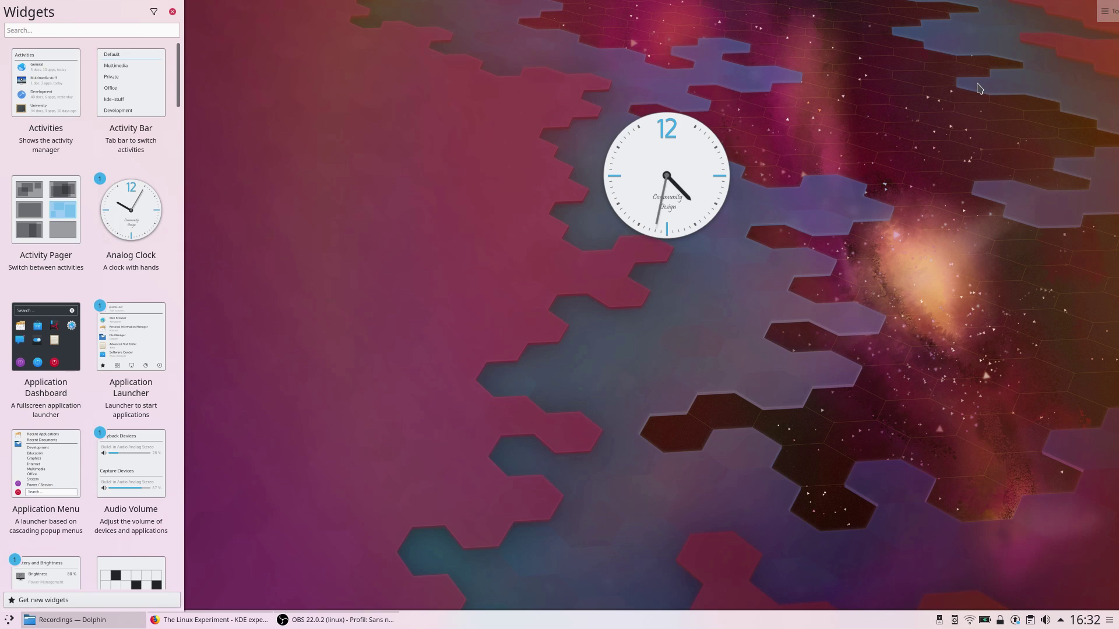
Step: Adjust the analog clock on the desktop and move the CPU Load Monitor to the desktop's upper-left corner
click(1109, 8)
drag(738, 187, 690, 195)
drag(692, 120, 752, 142)
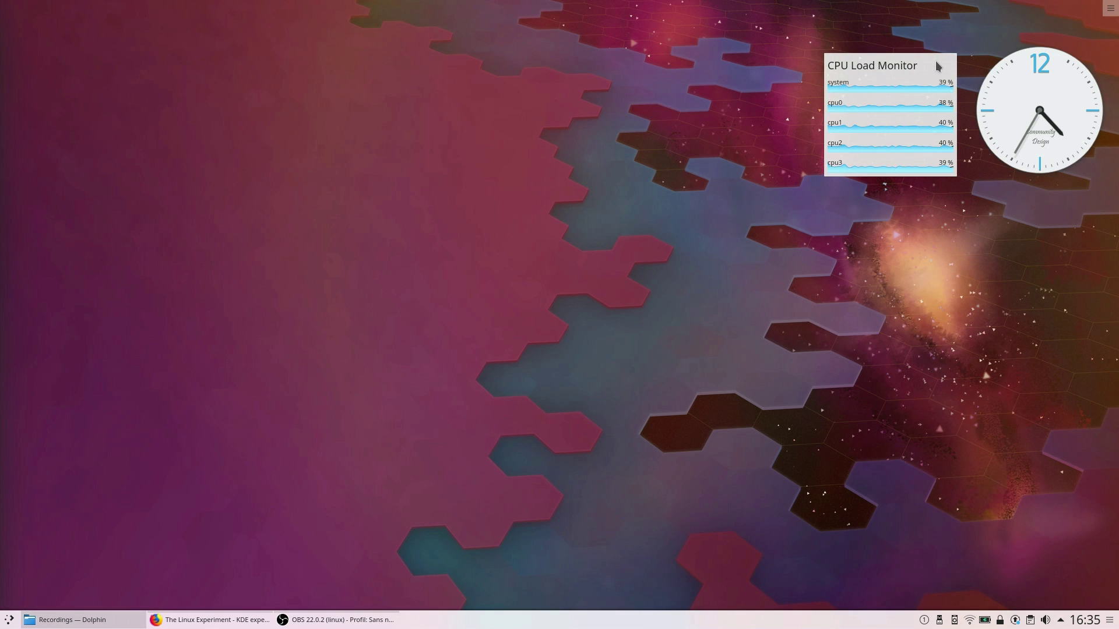
drag(927, 56, 116, 44)
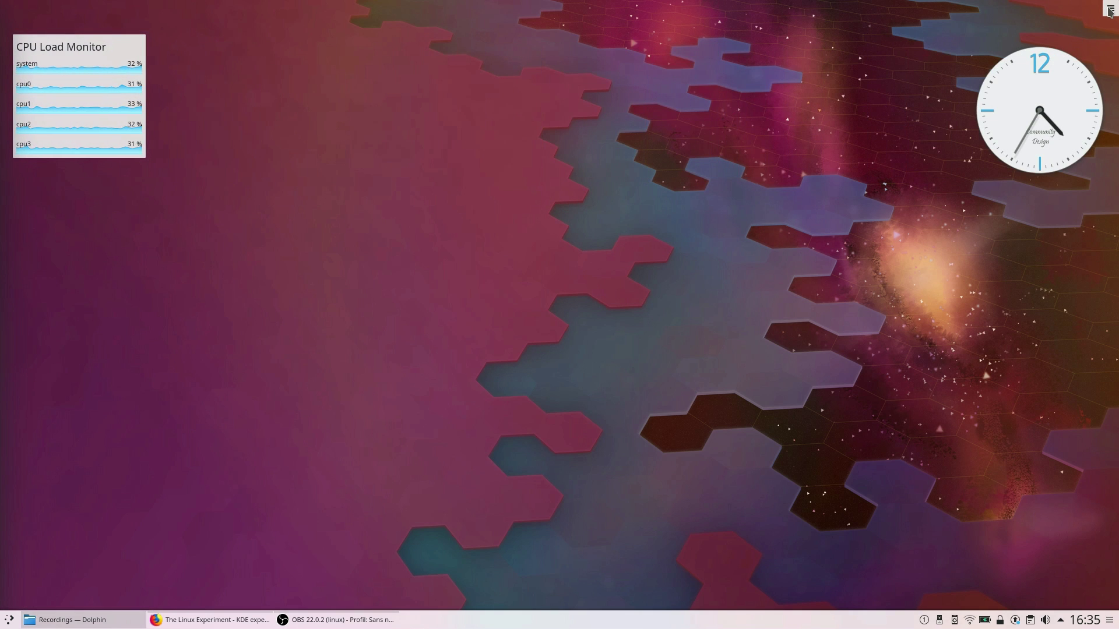
Step: Switch the desktop to the activity named The Other One
click(1109, 11)
click(1010, 130)
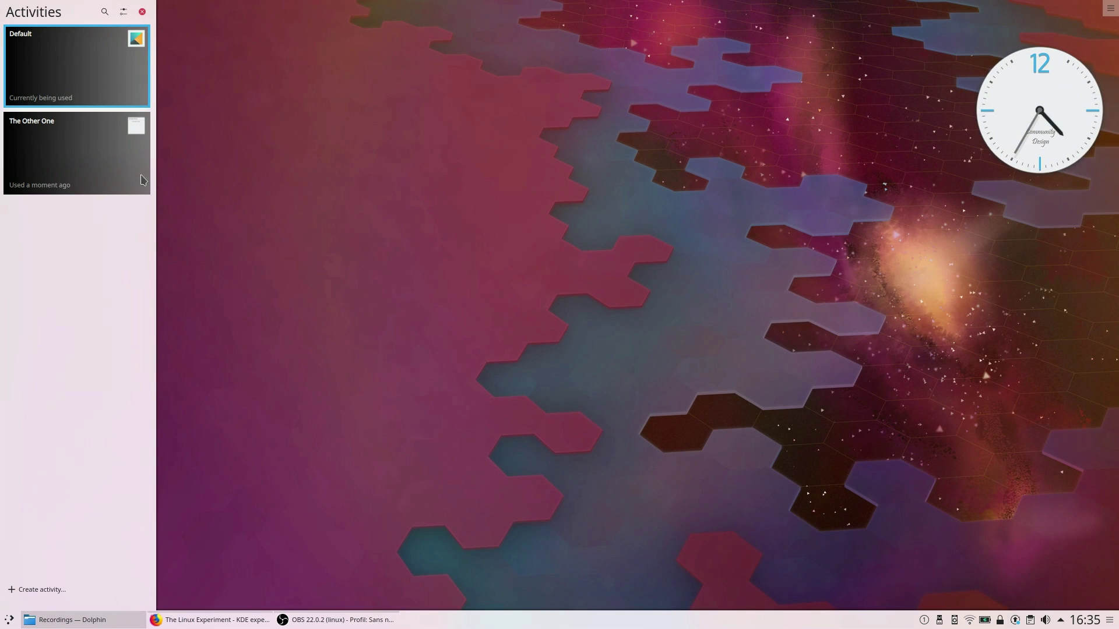
click(75, 155)
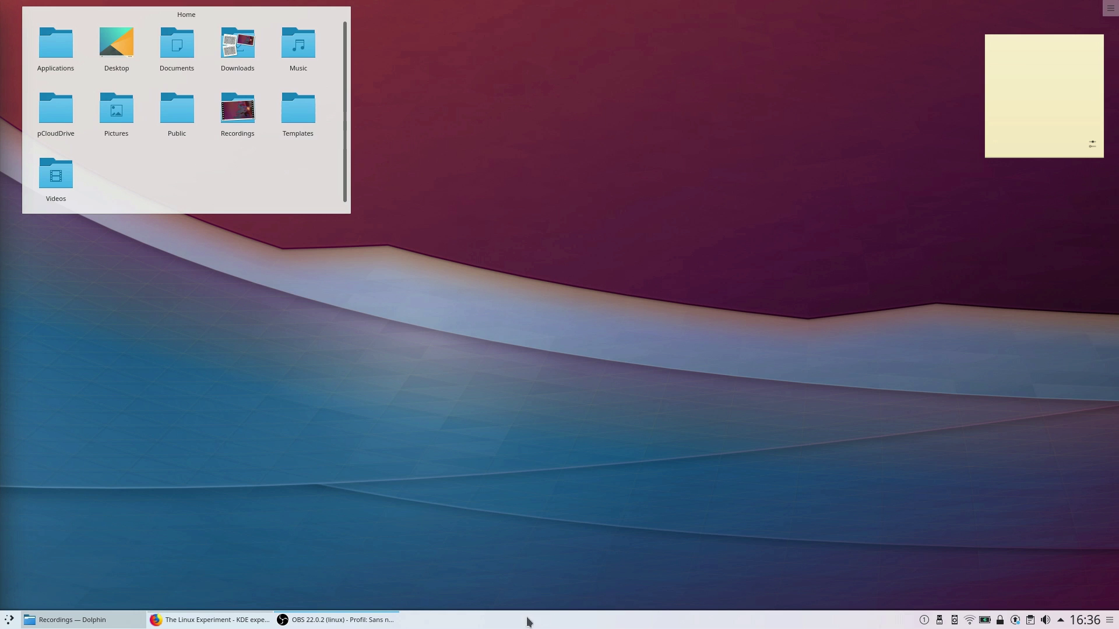
Step: Open the list of activities and switch back to the Default activity
click(1109, 10)
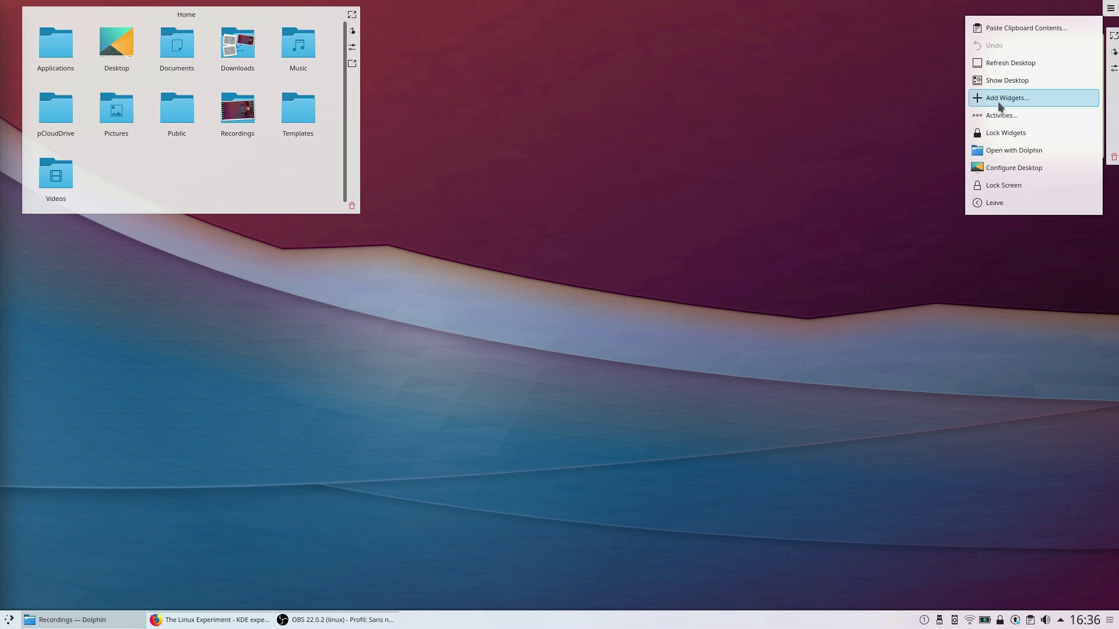
click(1010, 129)
click(99, 157)
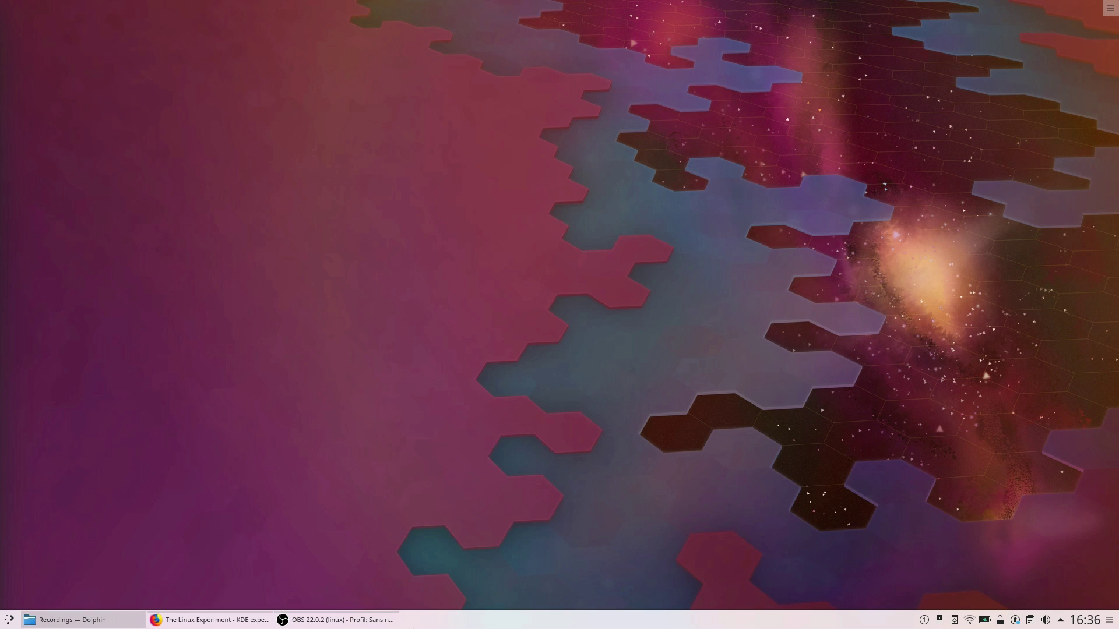
Step: Add an Application Menu Bar panel to the desktop
right_click(352, 335)
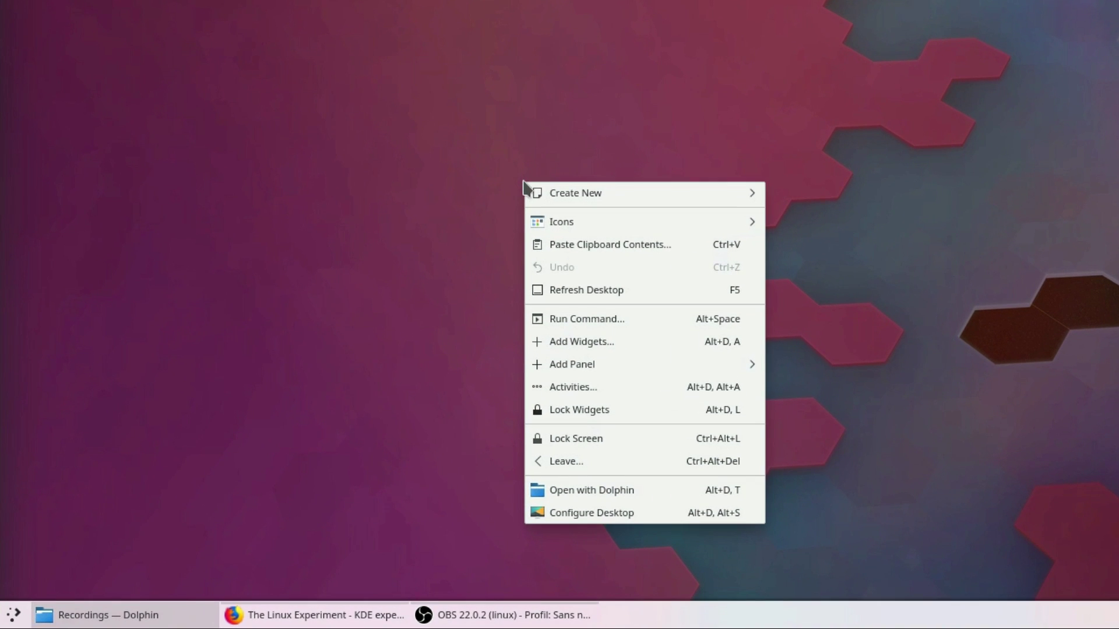
mouse_move(511, 453)
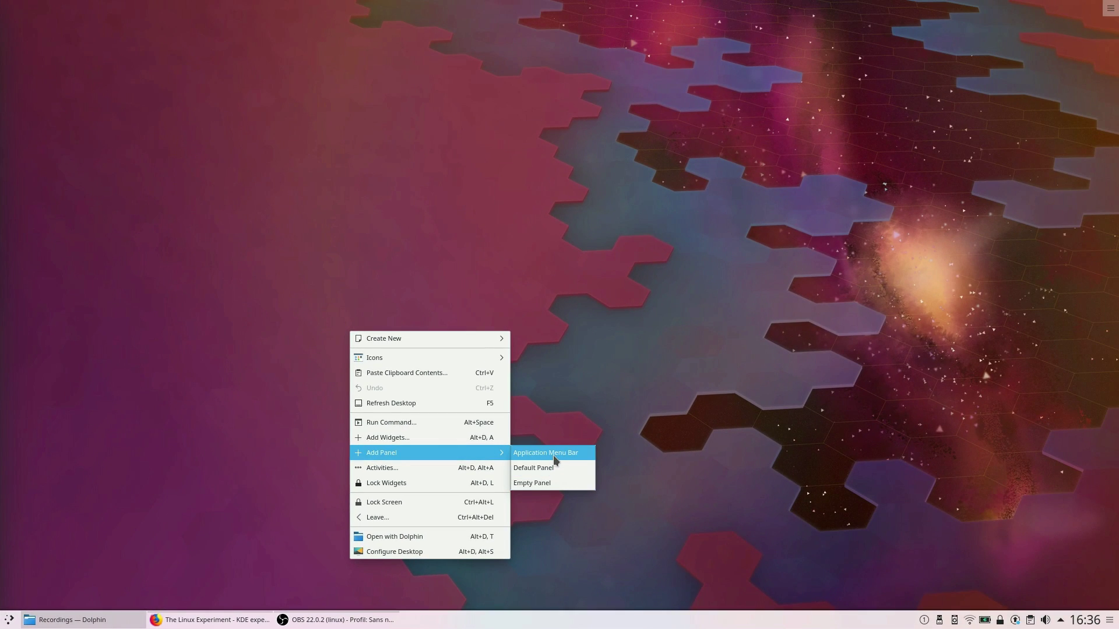
click(563, 456)
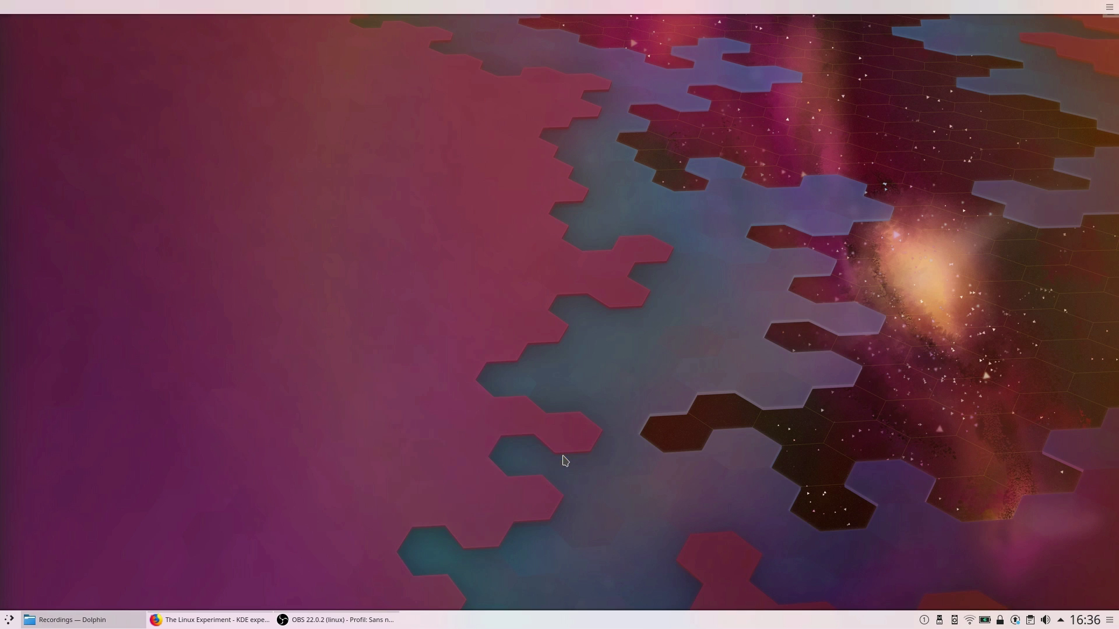
Step: Bring up the Dolphin file manager window and look through its menus in the new menu bar panel
click(95, 627)
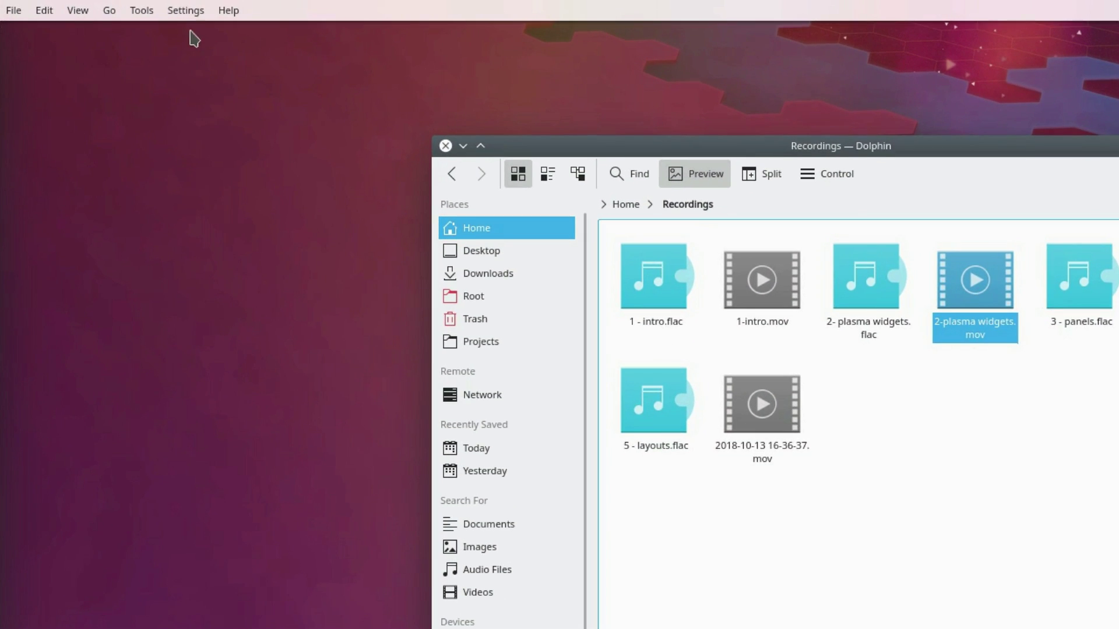
click(123, 8)
mouse_move(159, 7)
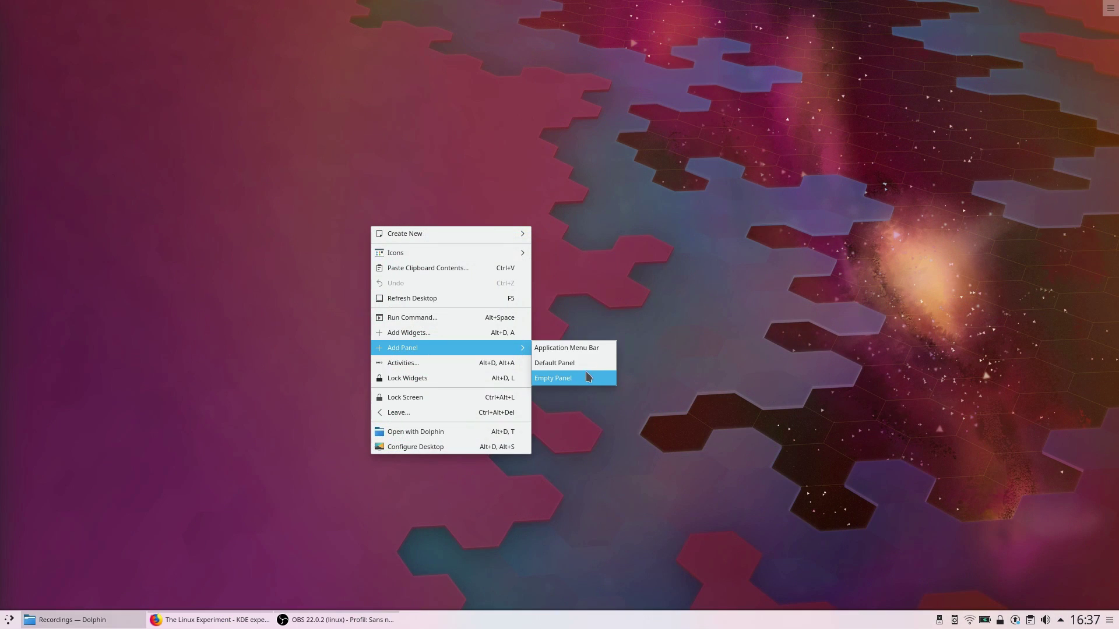
Step: Add an empty panel to the desktop and place an Analog Clock widget on it
click(587, 377)
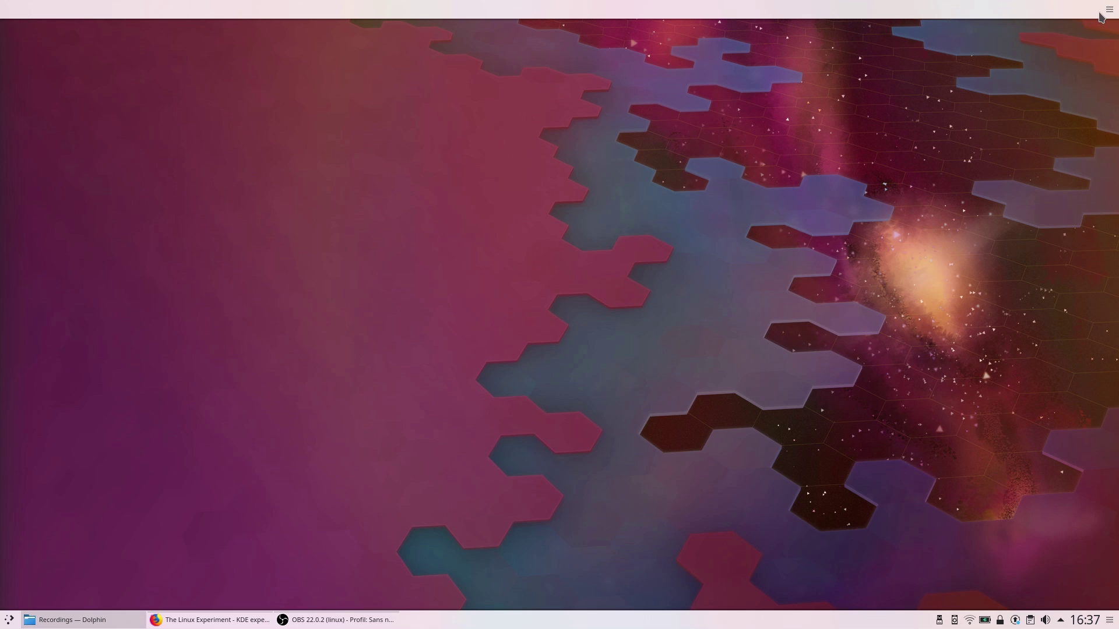
click(1110, 10)
click(939, 51)
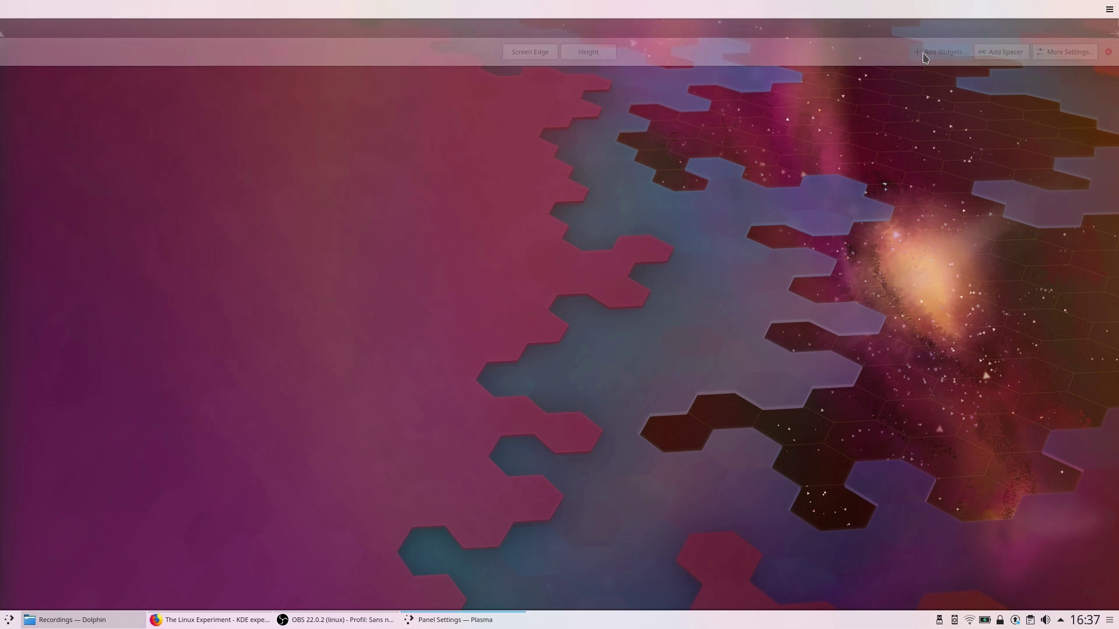
drag(131, 233, 449, 14)
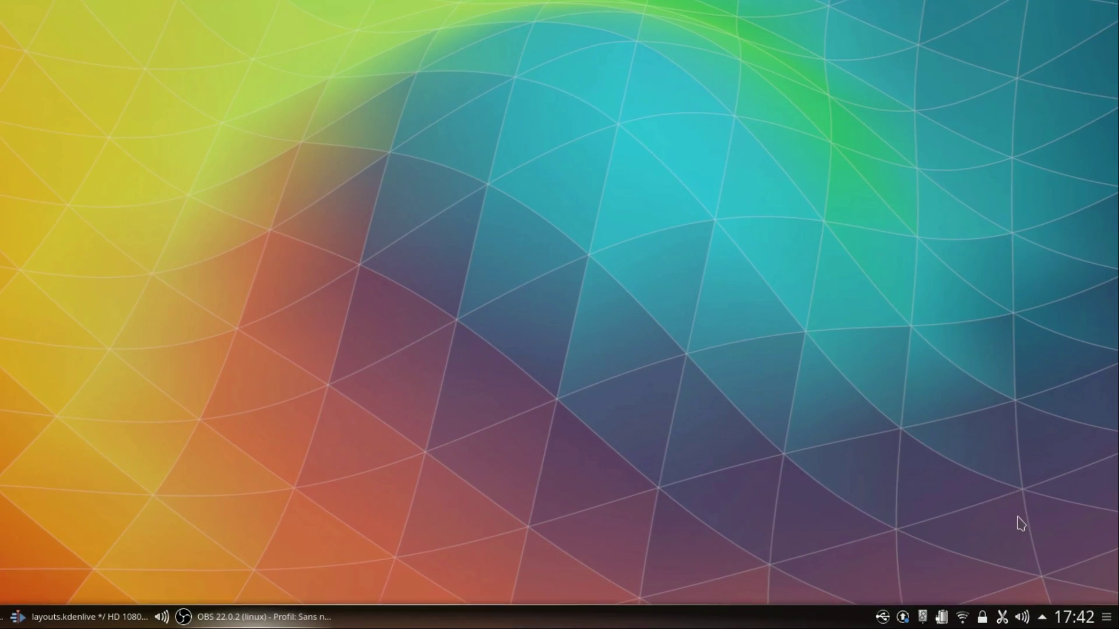
Step: Open the taskbar panel's settings, greatly increase its height and reduce it again
click(1105, 618)
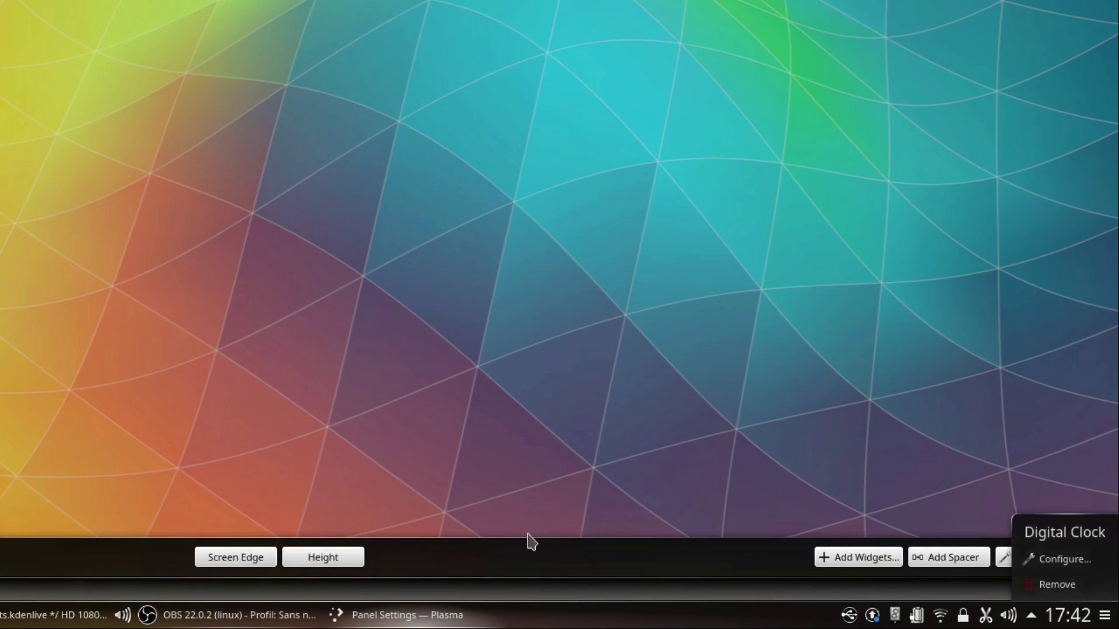
drag(323, 558, 321, 453)
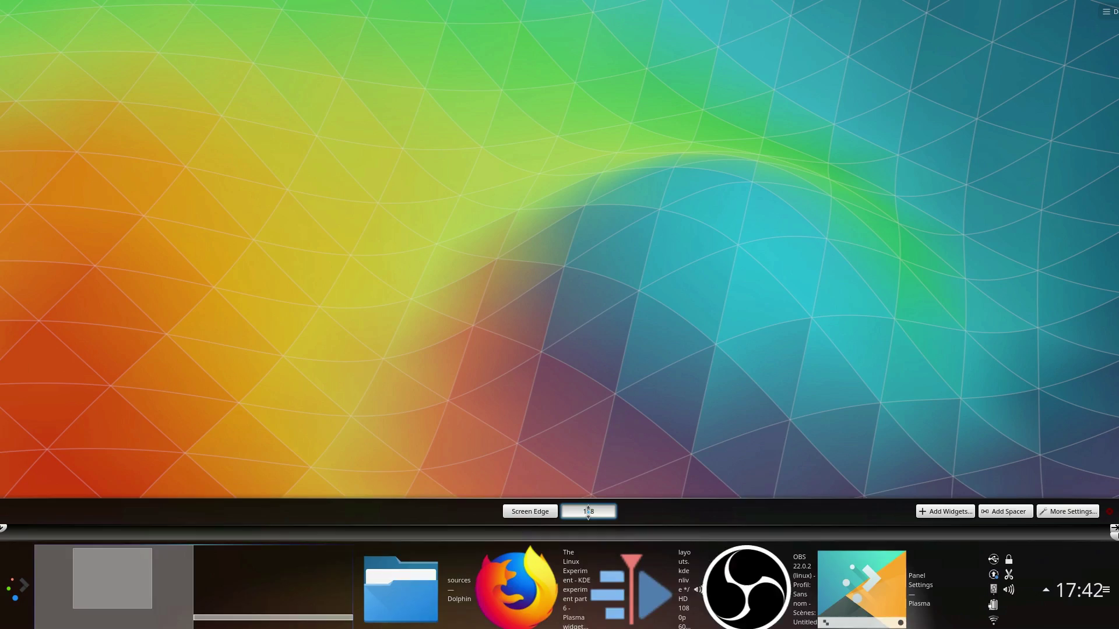
drag(588, 511, 588, 545)
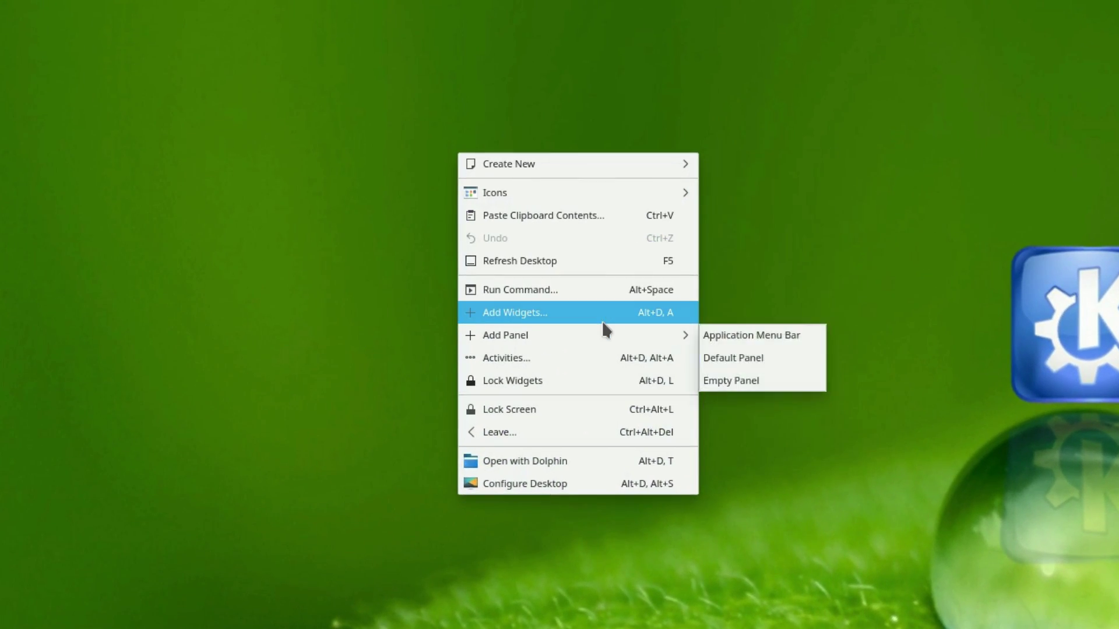
Step: Place a Notes widget in the middle of the desktop and close the widget list
click(600, 315)
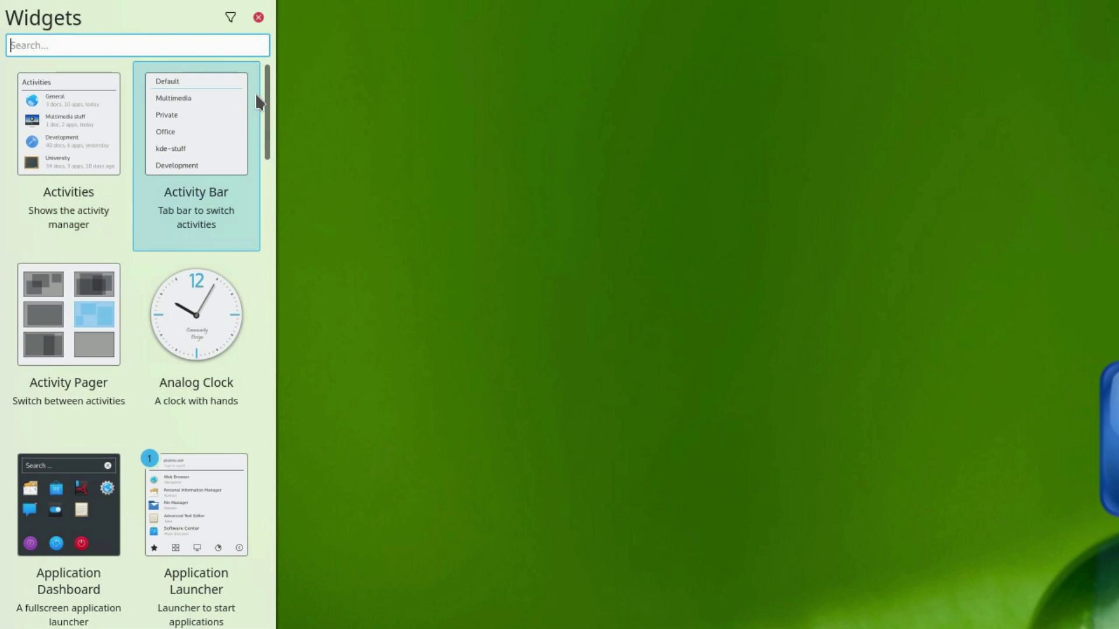
drag(258, 74, 256, 247)
drag(46, 388, 576, 235)
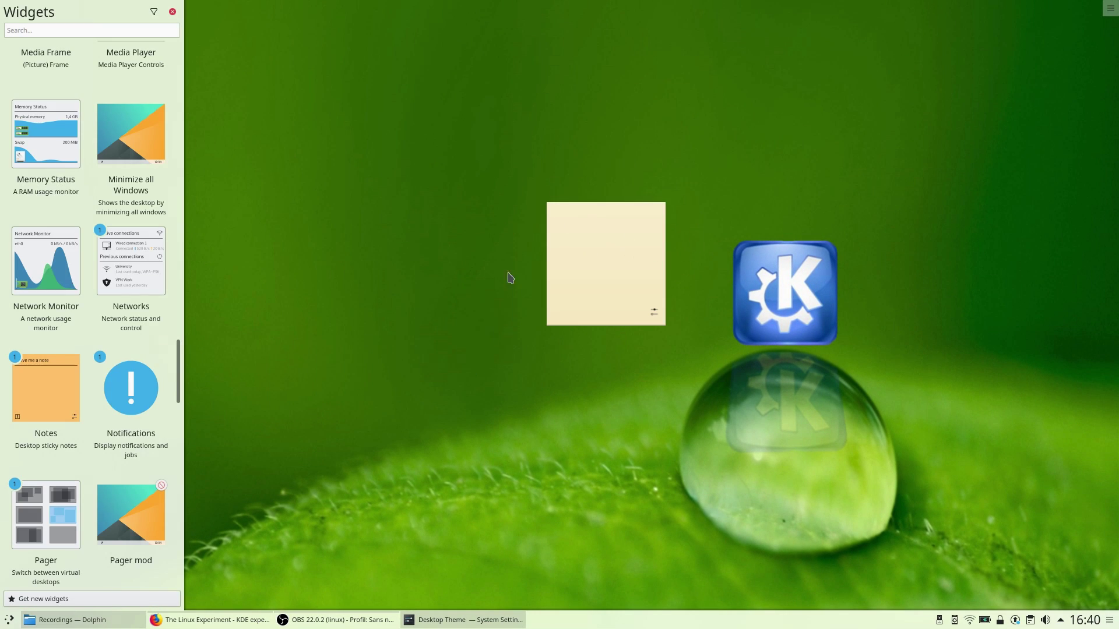
click(173, 12)
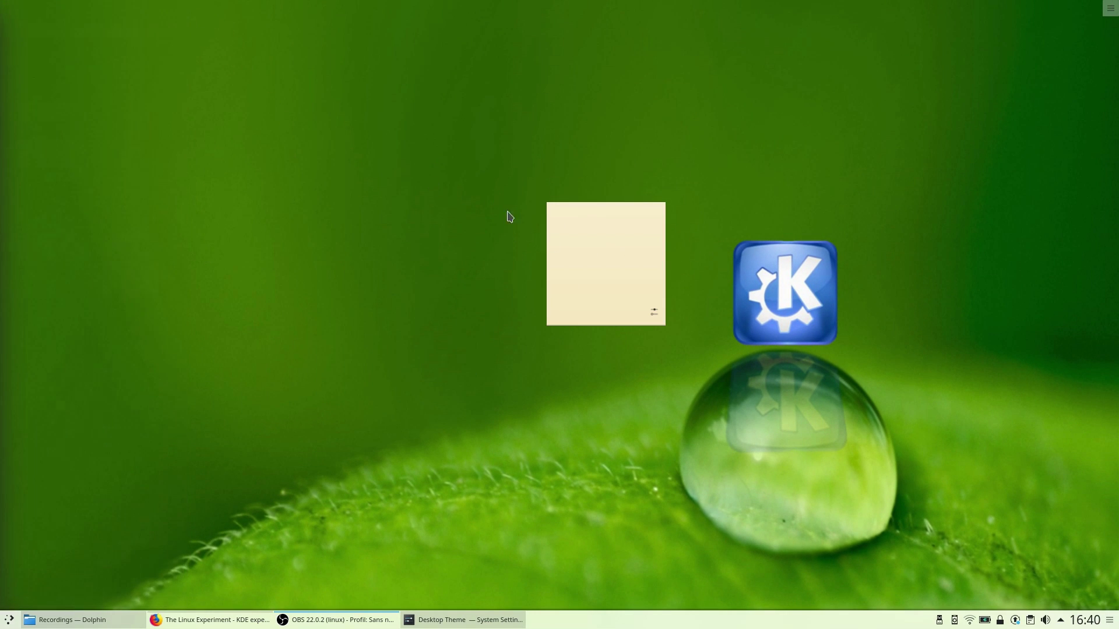
right_click(634, 321)
click(676, 465)
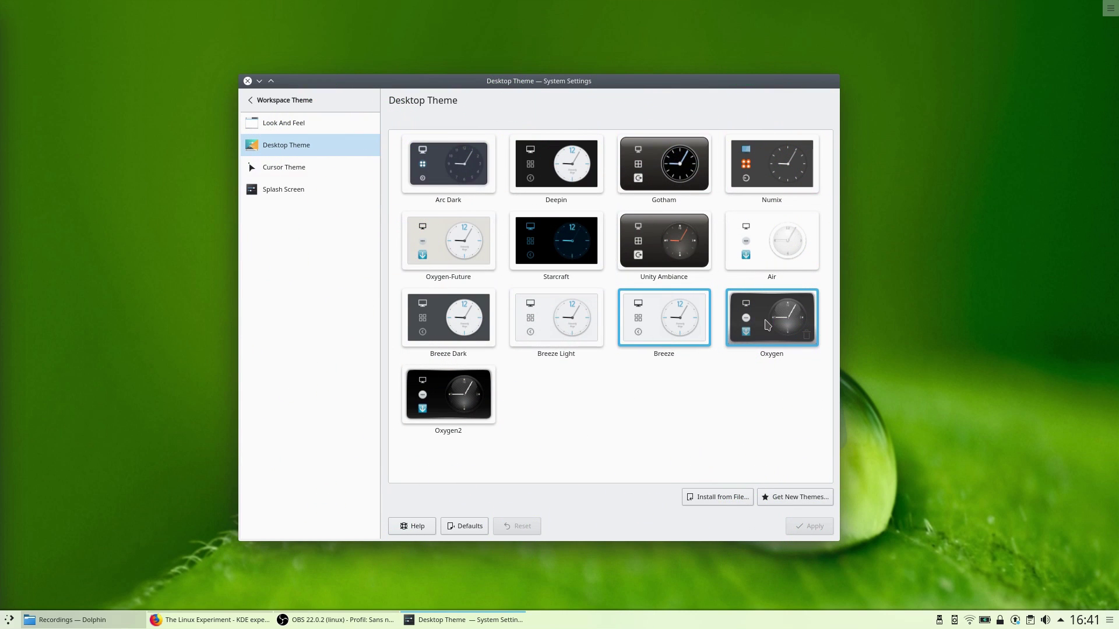
Step: Try the Oxygen-Future desktop theme, restore the default theme and close the settings window
click(449, 241)
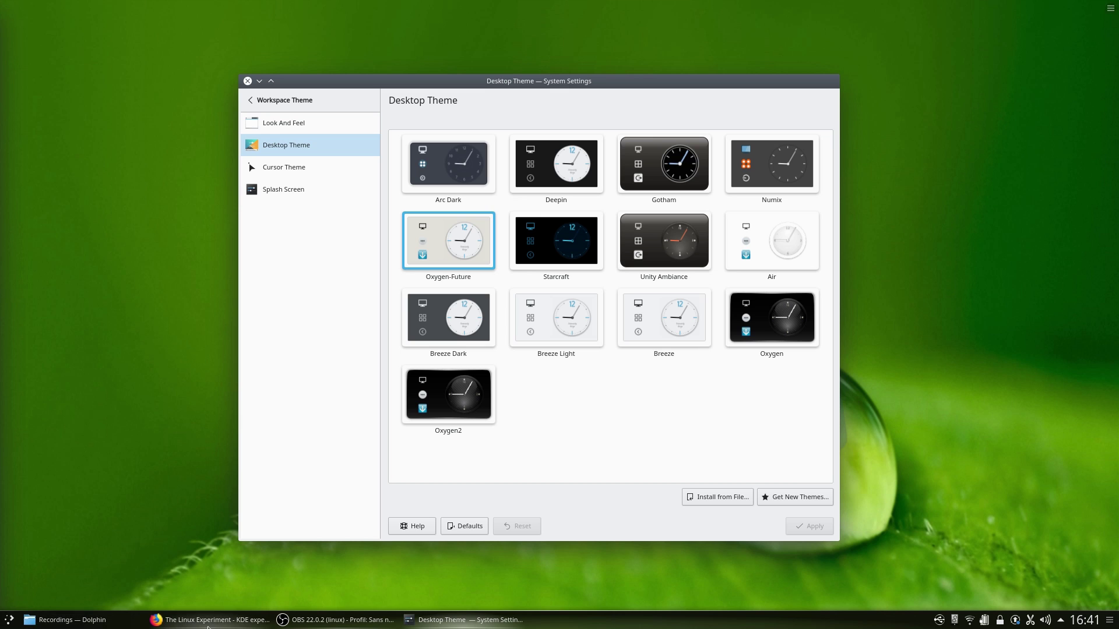
click(464, 526)
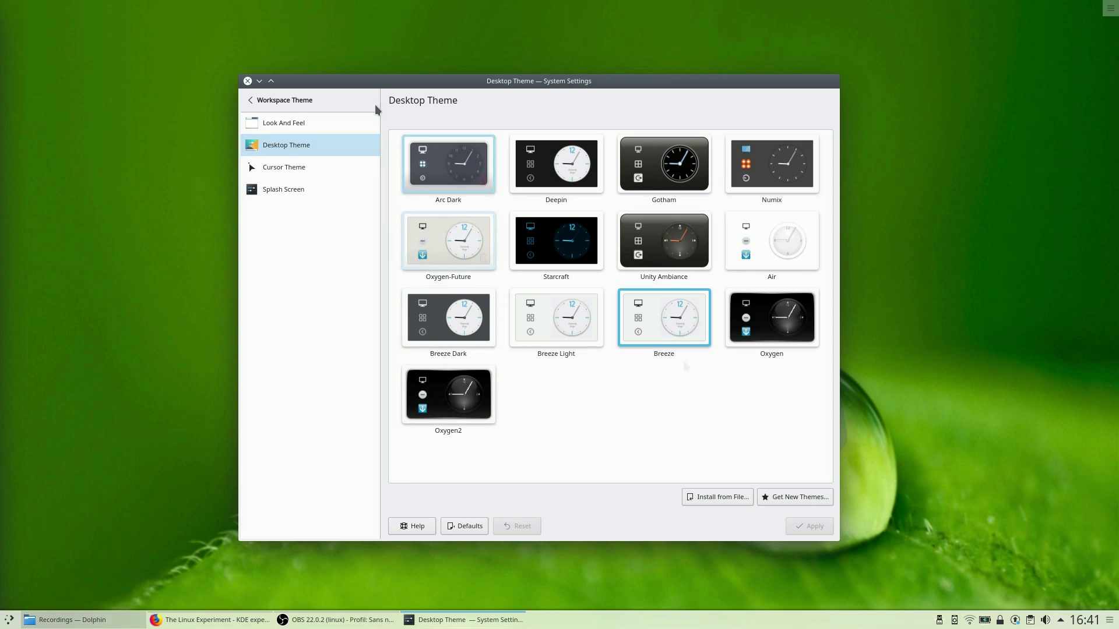
click(248, 81)
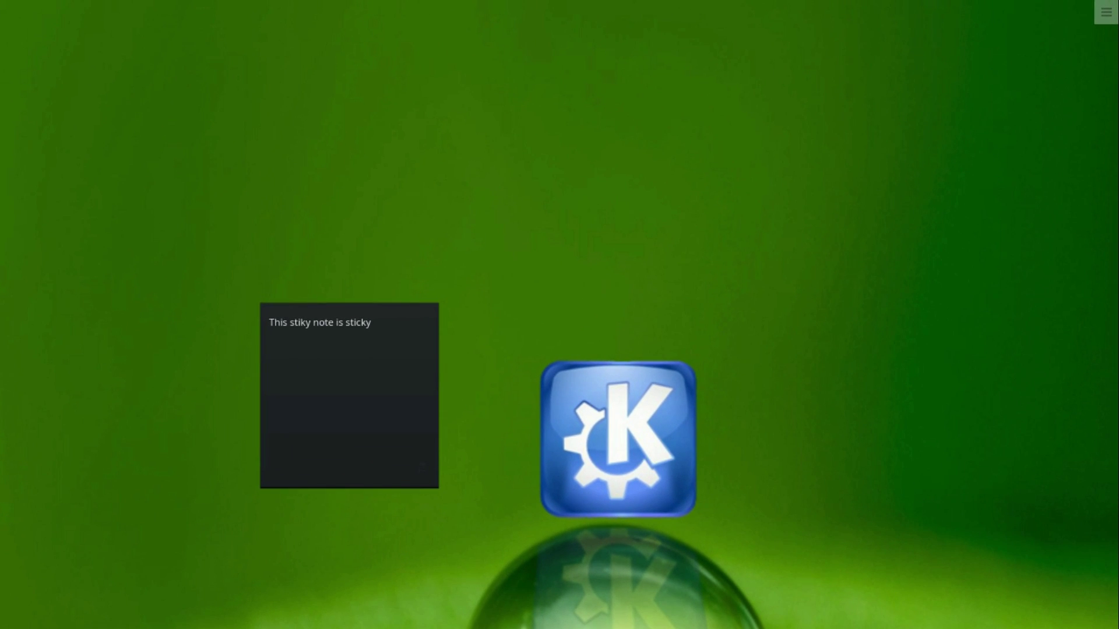
Step: Enlarge the sticky note on the desktop and close its appearance settings without choosing another colour
click(1106, 12)
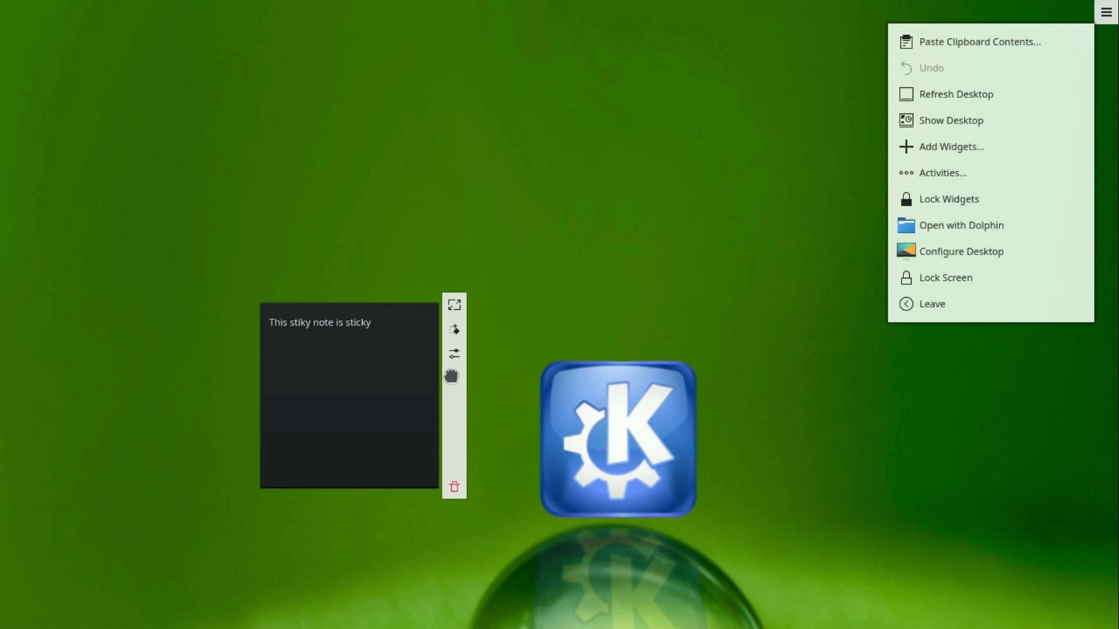
mouse_move(454, 305)
mouse_down()
mouse_move(614, 118)
mouse_move(654, 110)
mouse_move(674, 210)
mouse_move(674, 392)
mouse_move(572, 539)
mouse_move(271, 505)
mouse_move(317, 95)
mouse_move(663, 180)
mouse_move(650, 162)
mouse_up()
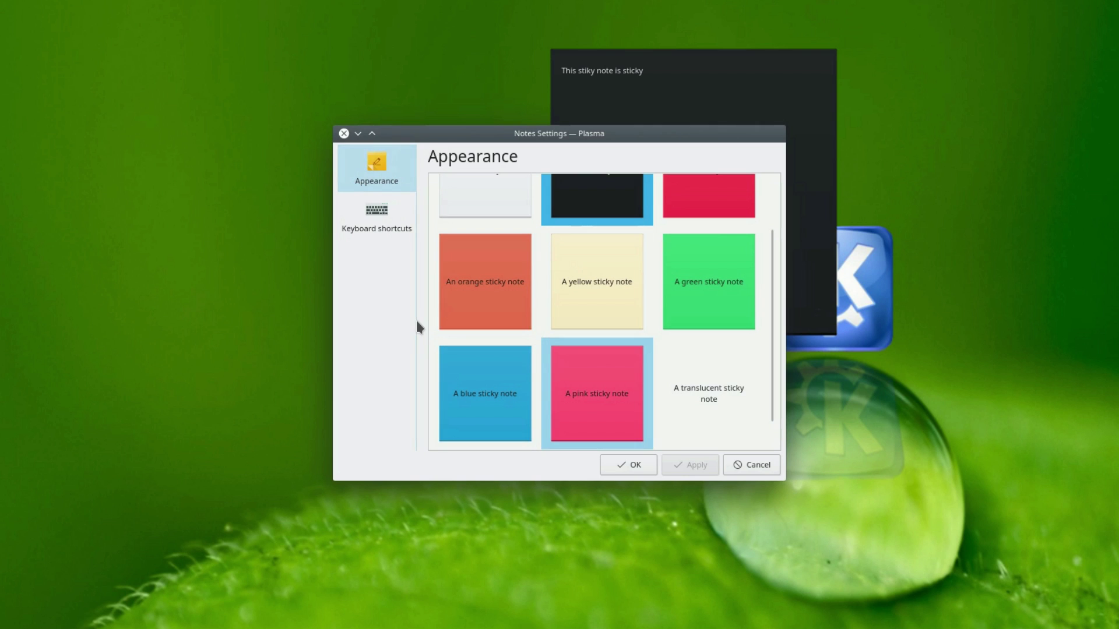
click(343, 133)
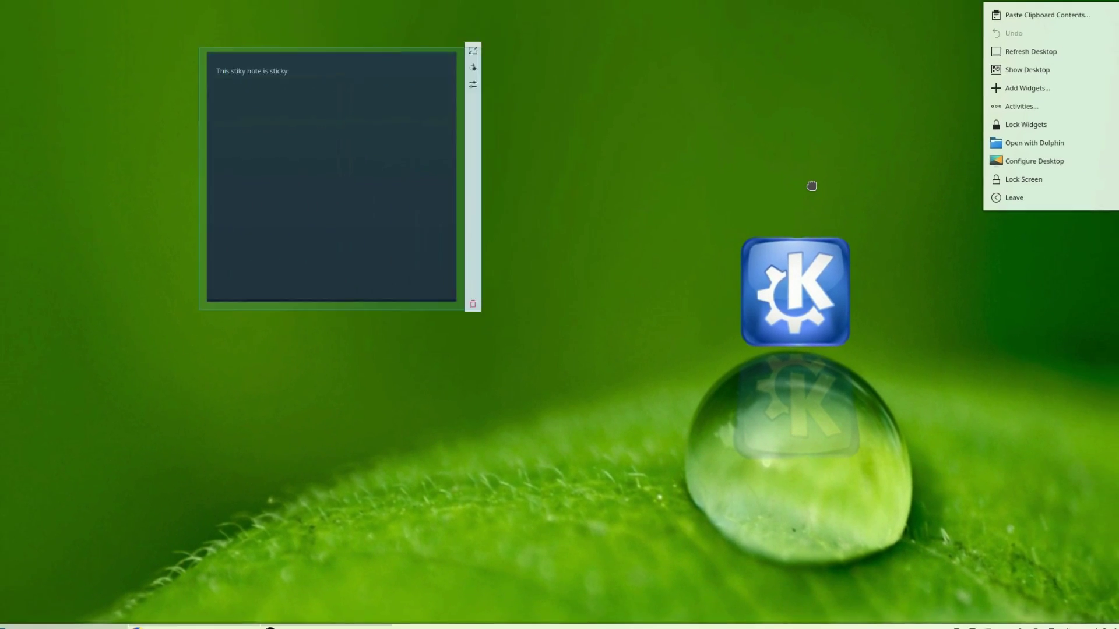
Step: Move the sticky note to the upper-left area of the desktop
drag(603, 160, 288, 124)
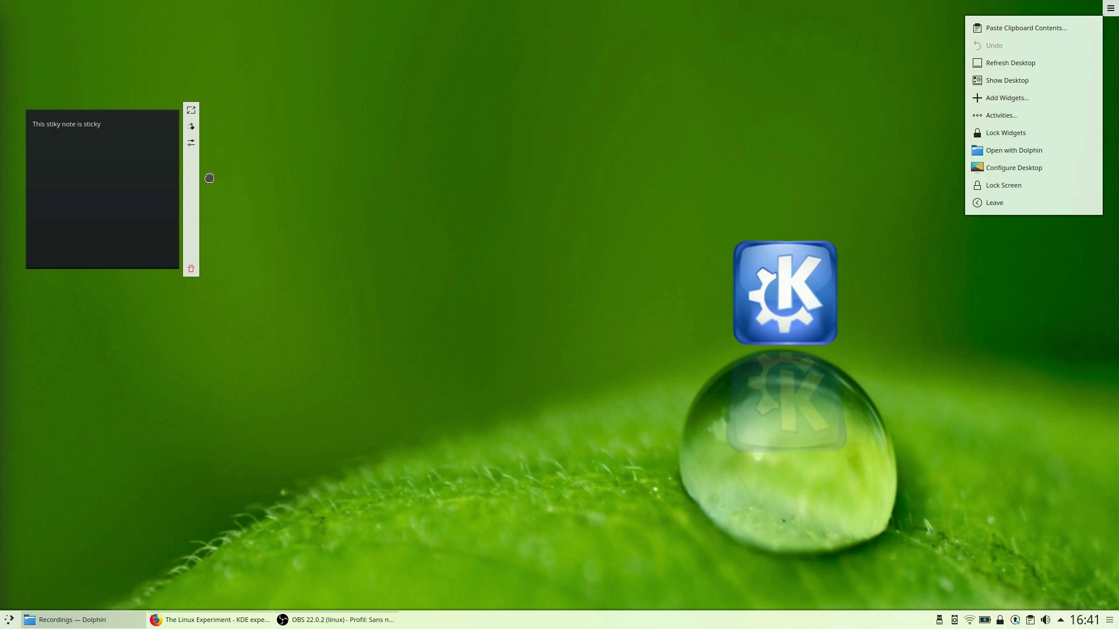
drag(186, 184, 189, 142)
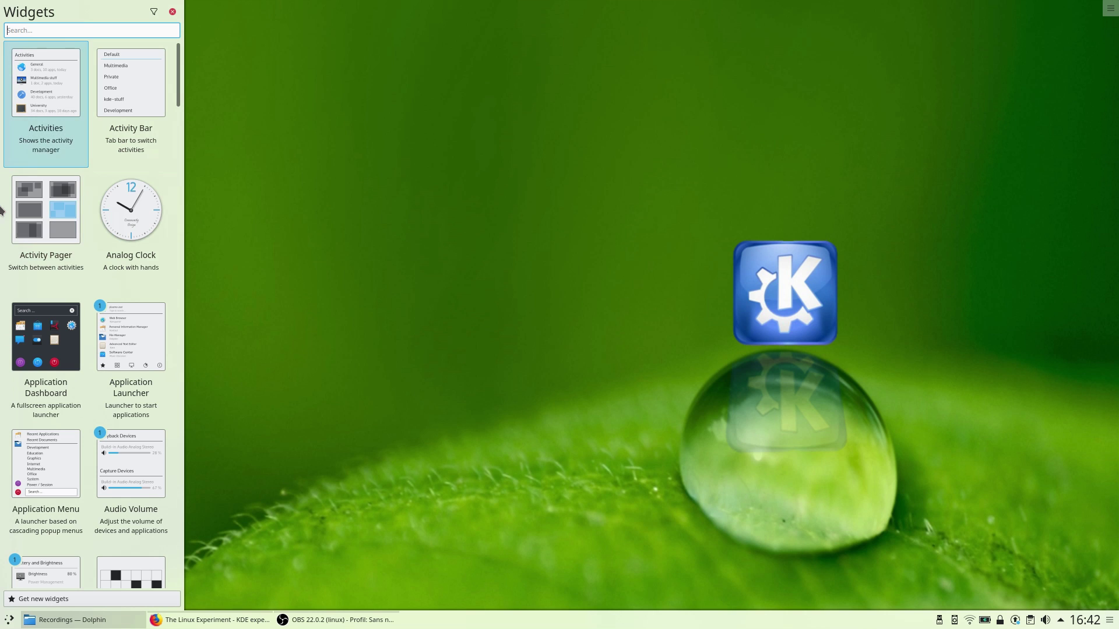
Step: Open the full-screen application dashboard, browse its application categories as far as Internet and leave the dashboard
mouse_move(175, 45)
mouse_down()
mouse_move(192, 560)
mouse_move(194, 174)
mouse_move(163, 37)
mouse_up()
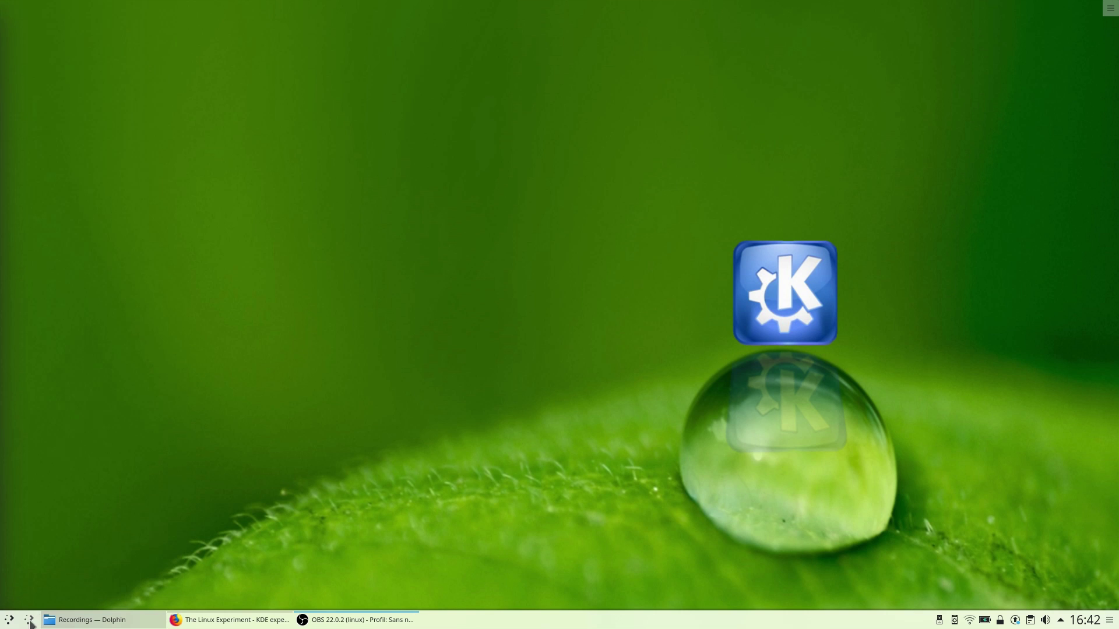
click(29, 621)
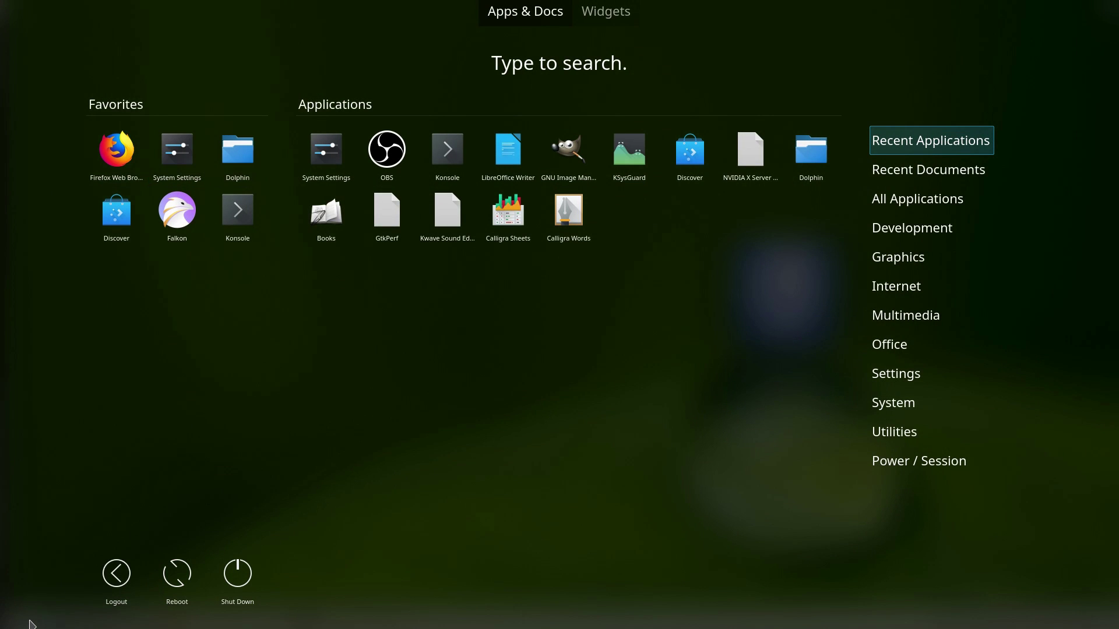
key(Down)
key(Down)
key(Down)
key(Down)
key(Down)
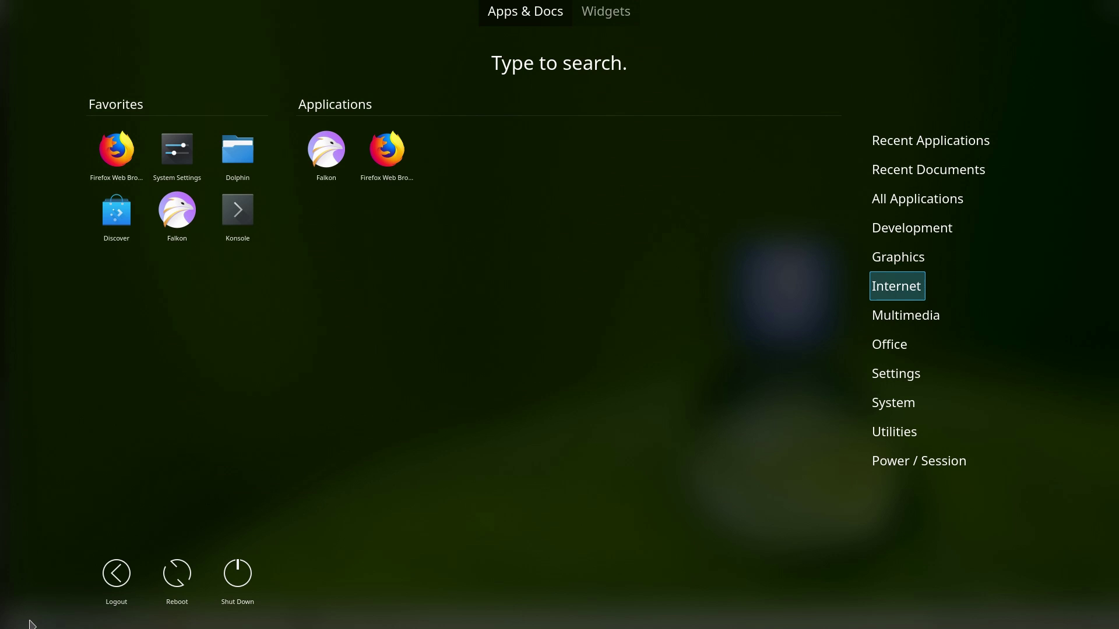
click(566, 63)
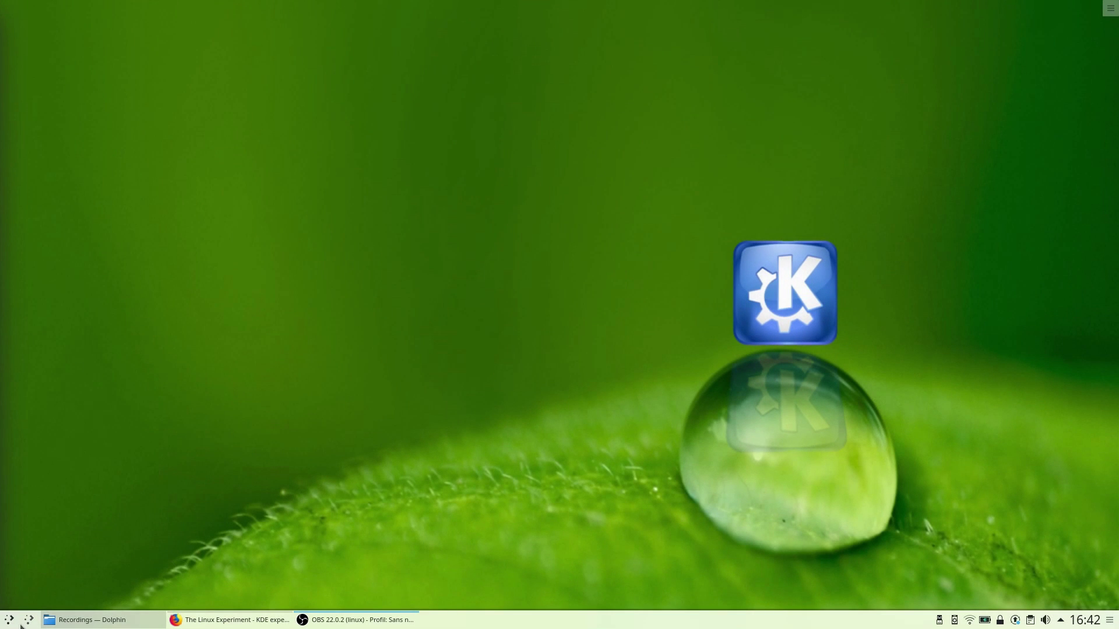
Step: Reopen the full-screen application dashboard and search for konsole
click(21, 625)
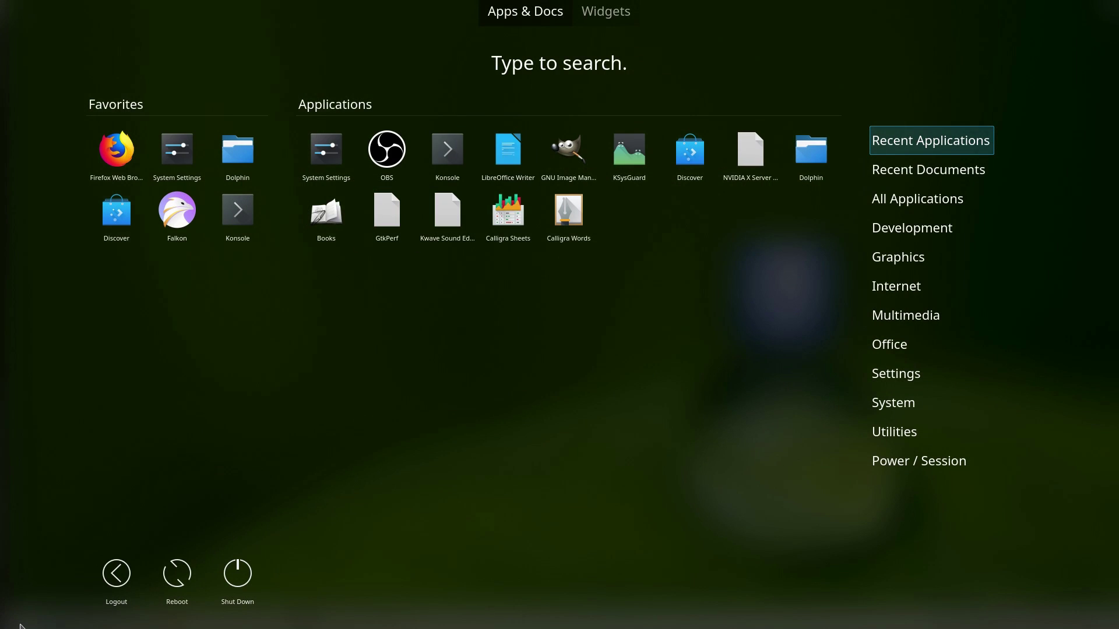
text(konsole)
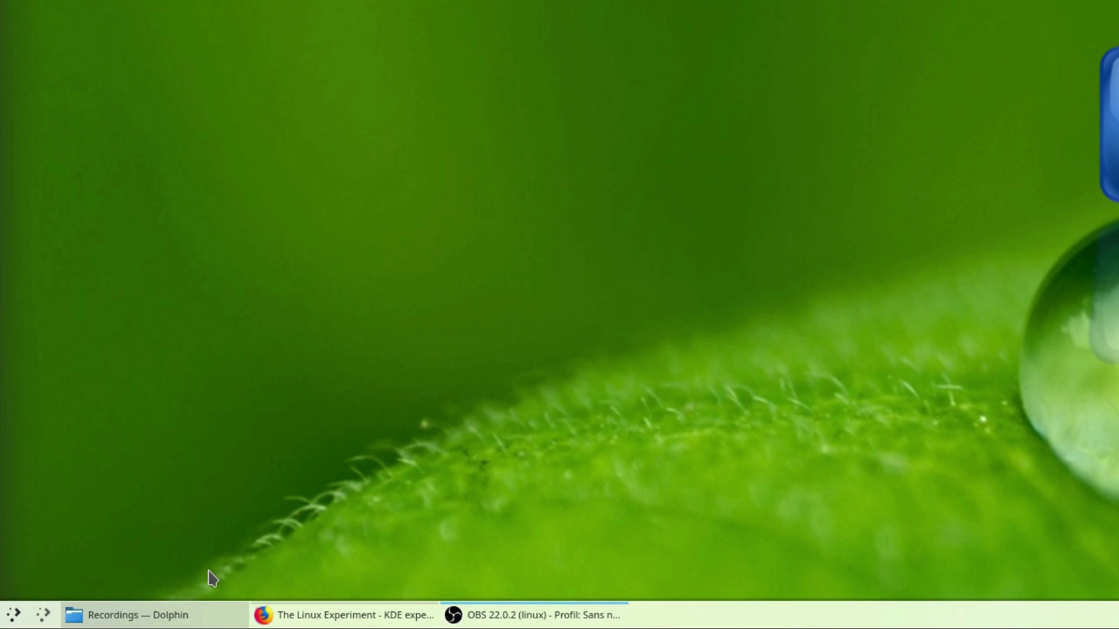
Step: Open the cascading application menu and examine its categories and submenus, including Graphics, Office and Power / Session
key(alt+F1)
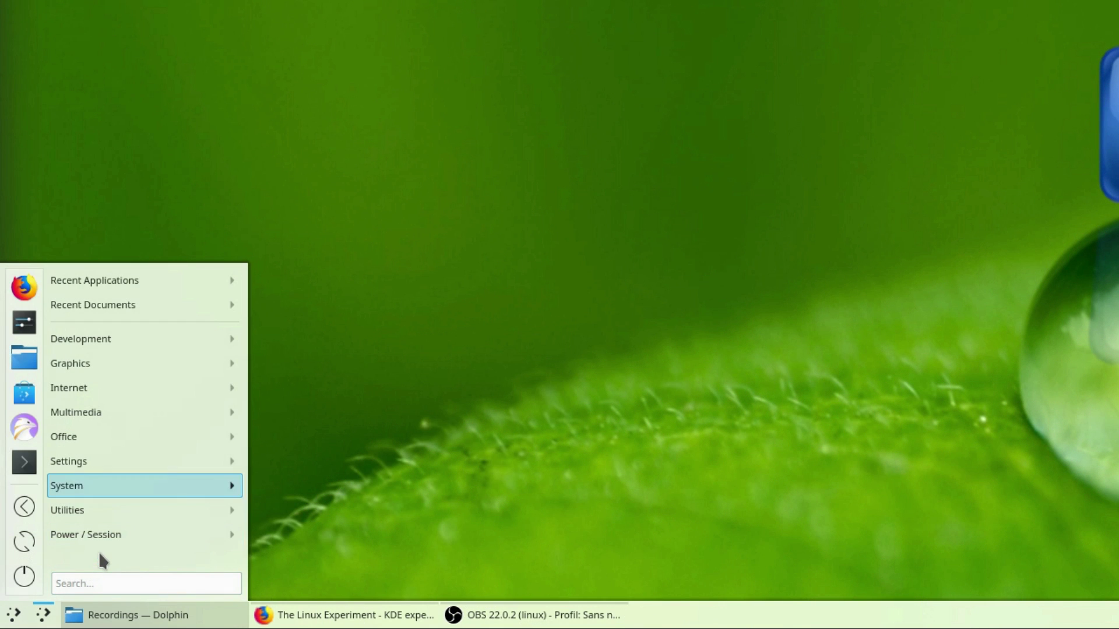
key(Up)
key(Up)
key(Up)
key(Up)
key(Up)
key(Up)
key(Up)
key(Up)
key(Right)
key(Left)
key(Down)
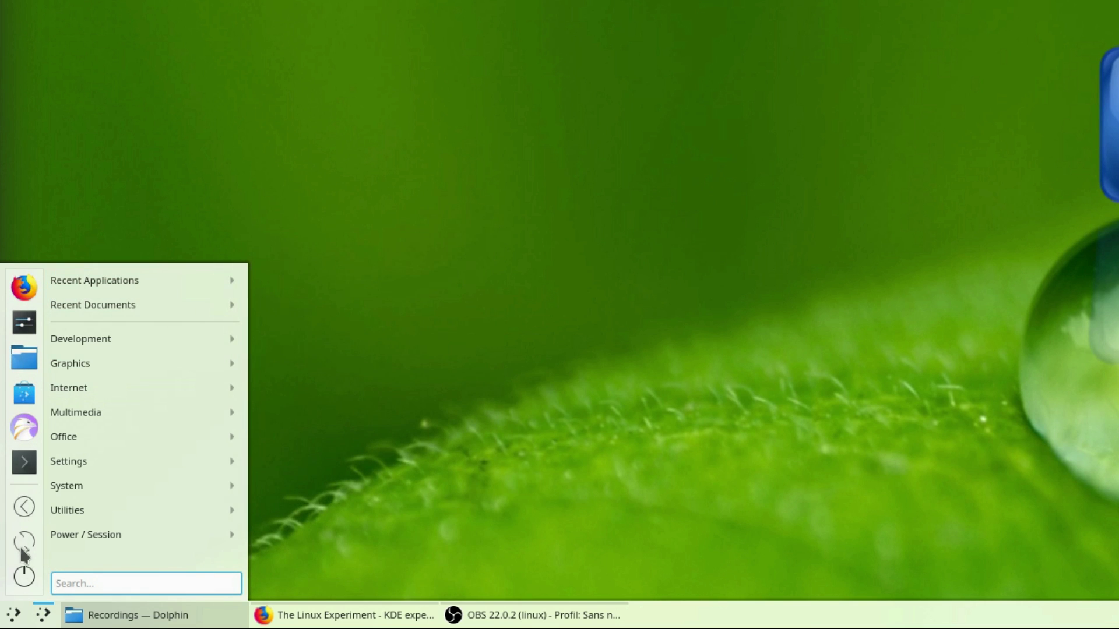
key(Down)
key(Down)
key(Down)
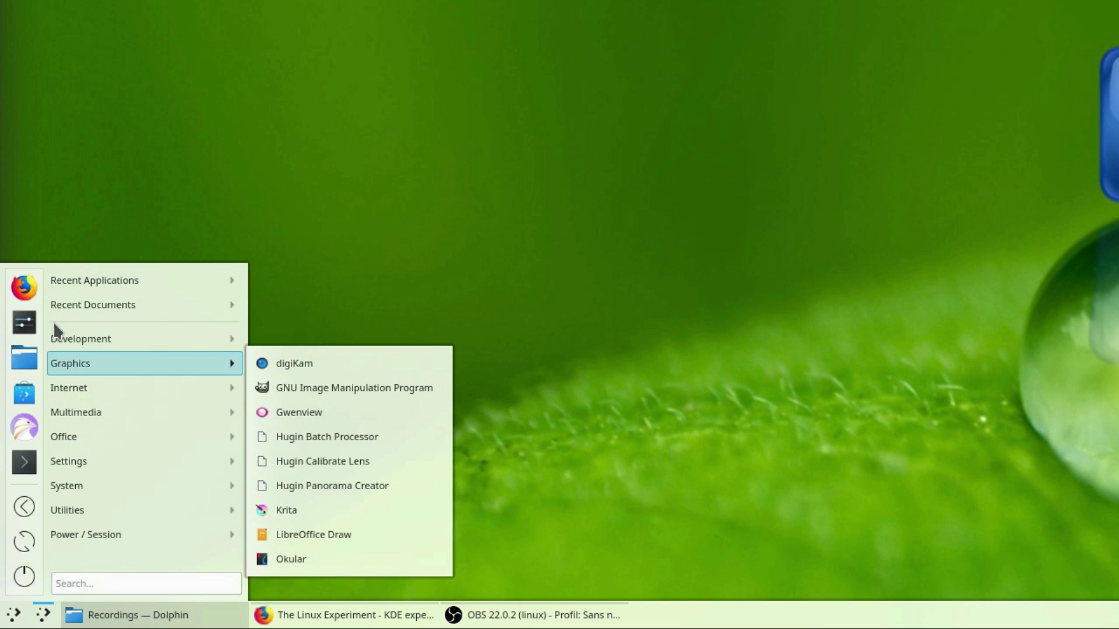
key(Down)
key(Down)
key(Down)
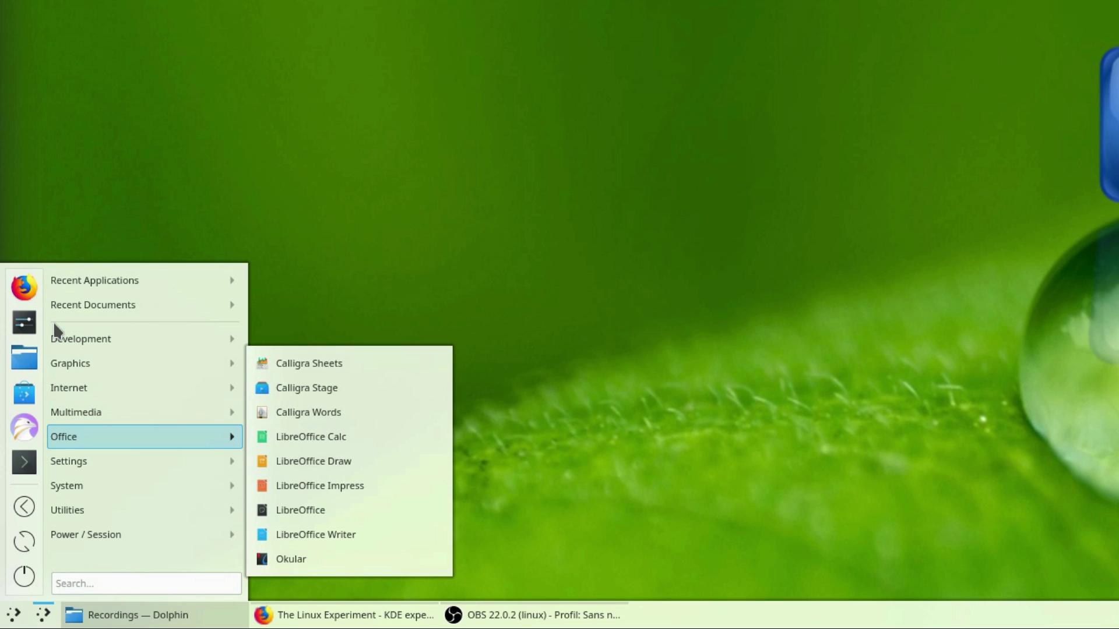
key(Down)
key(Down)
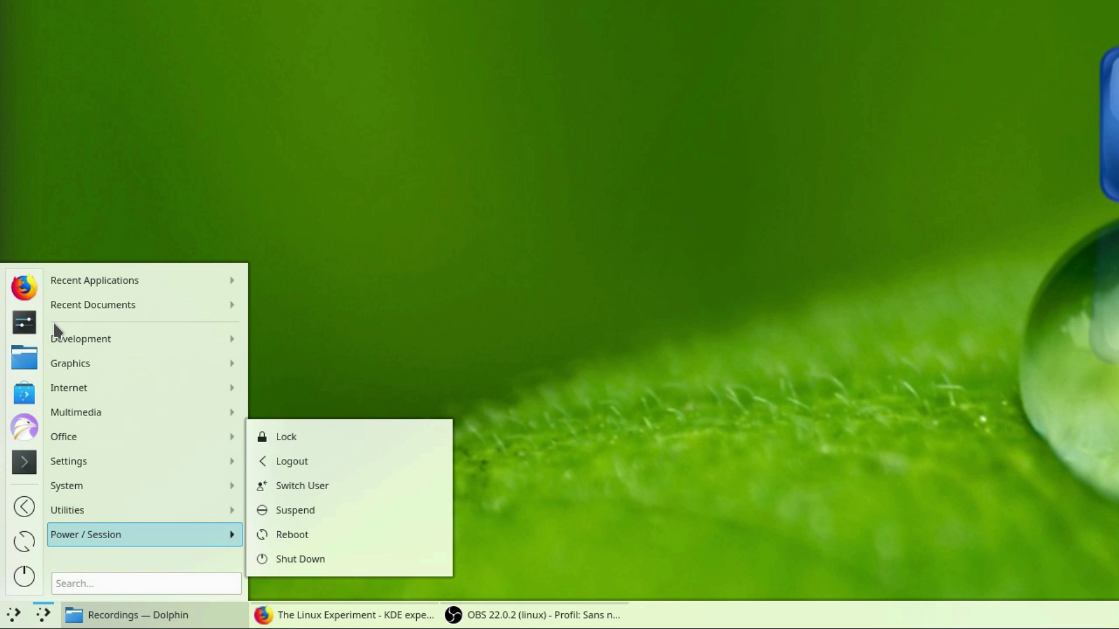
key(Up)
key(Up)
key(Up)
key(Up)
key(Up)
key(Up)
key(Up)
key(Up)
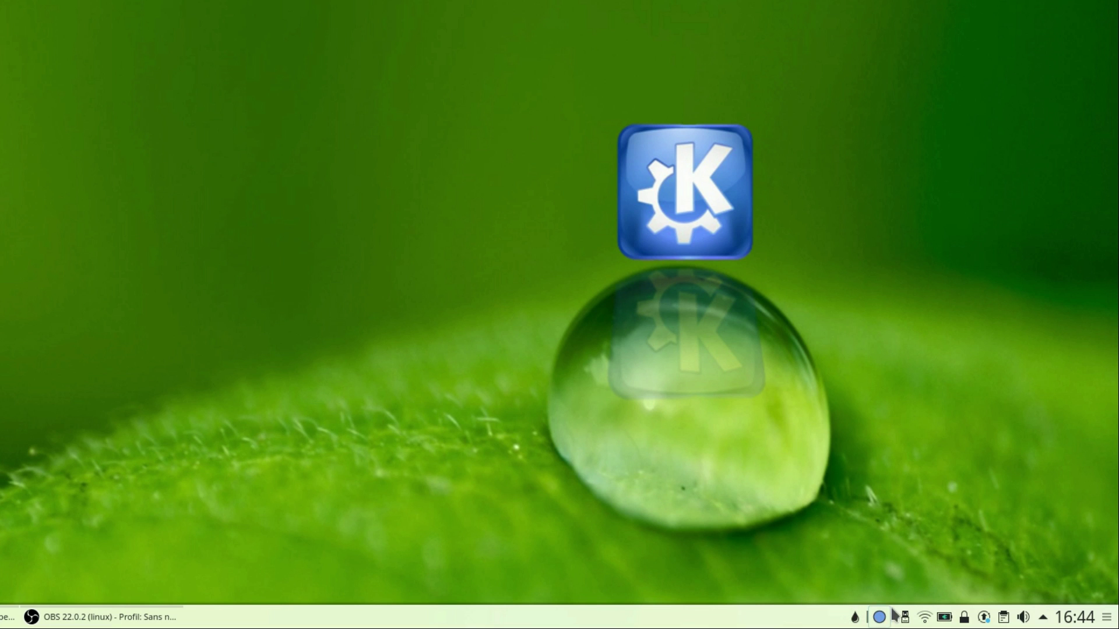
Step: Pick the green colour #699D22 with the colour picker widget and open its colour history
click(891, 611)
click(860, 609)
click(860, 605)
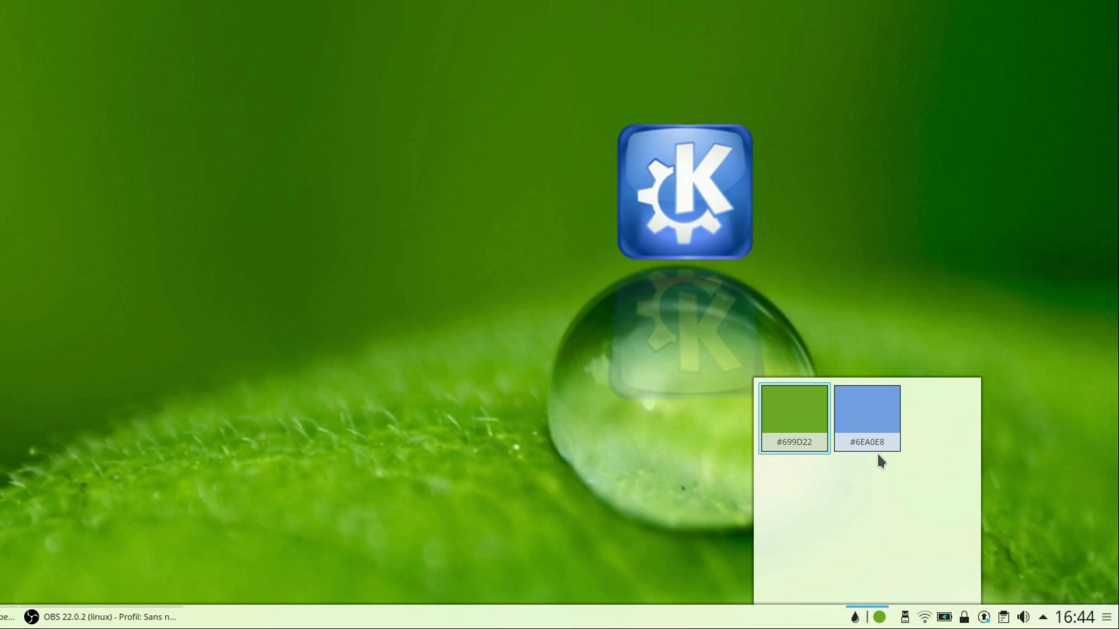
click(879, 458)
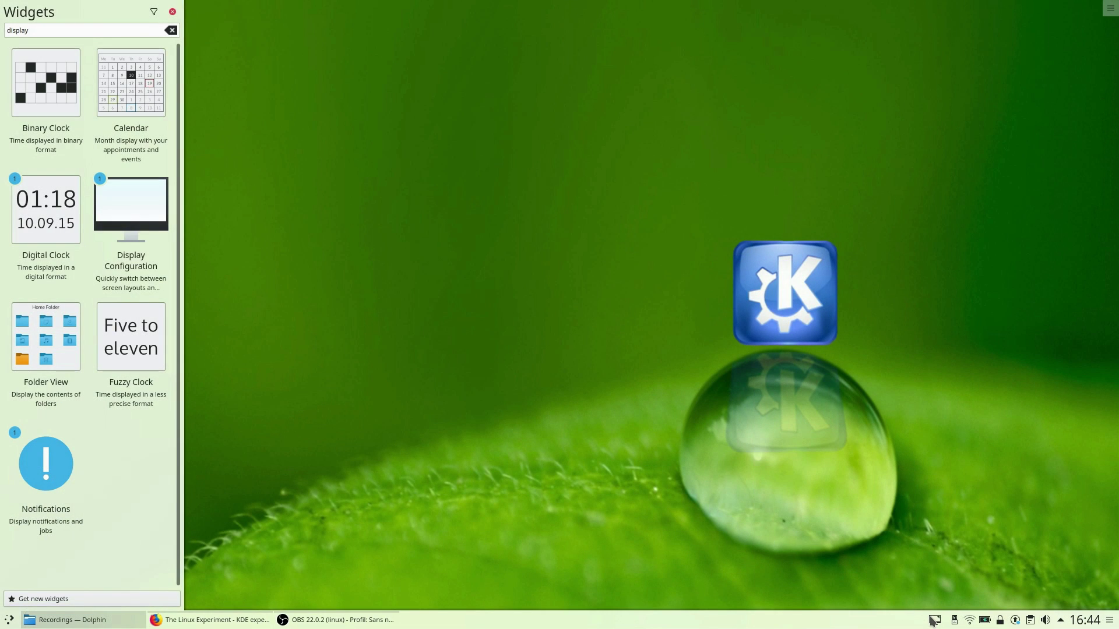
Step: Close the widget list and examine the screen layout options of the Display Configuration widget
click(172, 12)
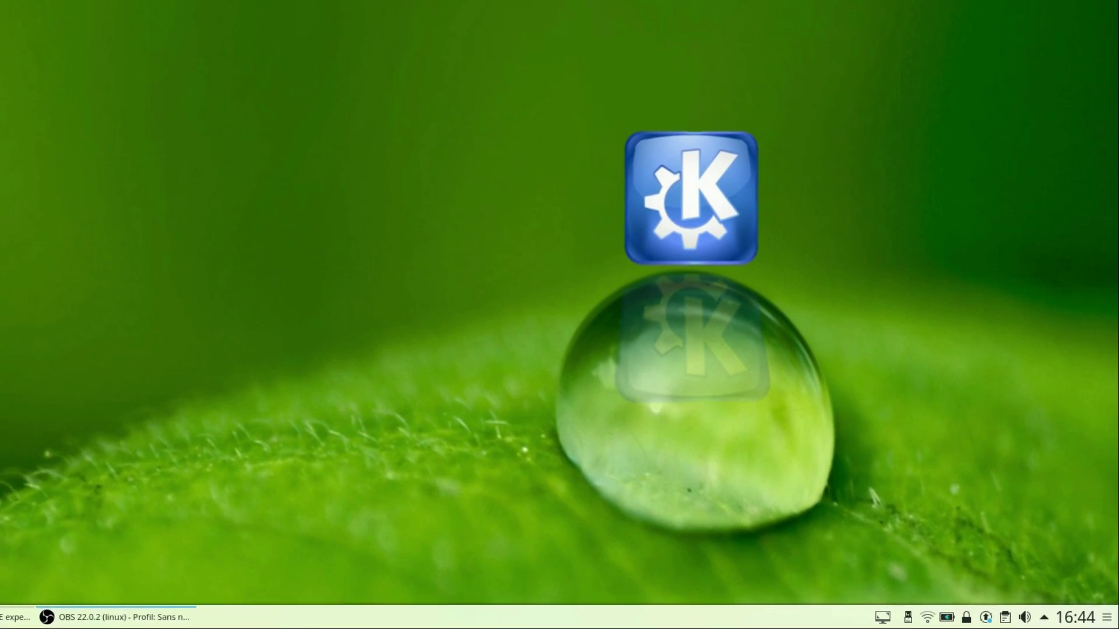
click(934, 619)
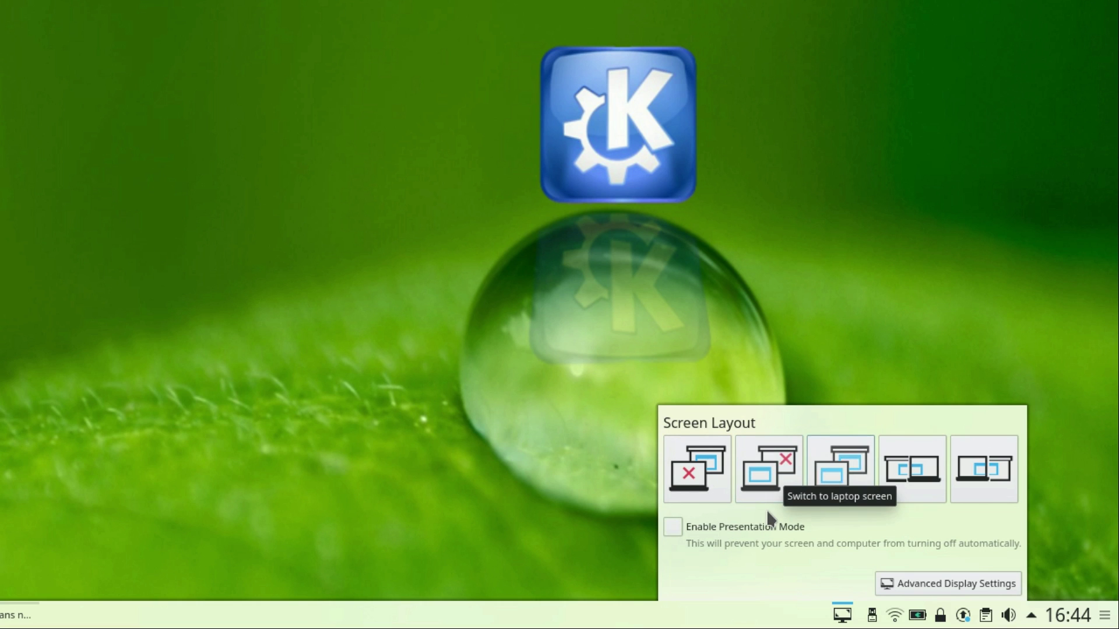
key(Tab)
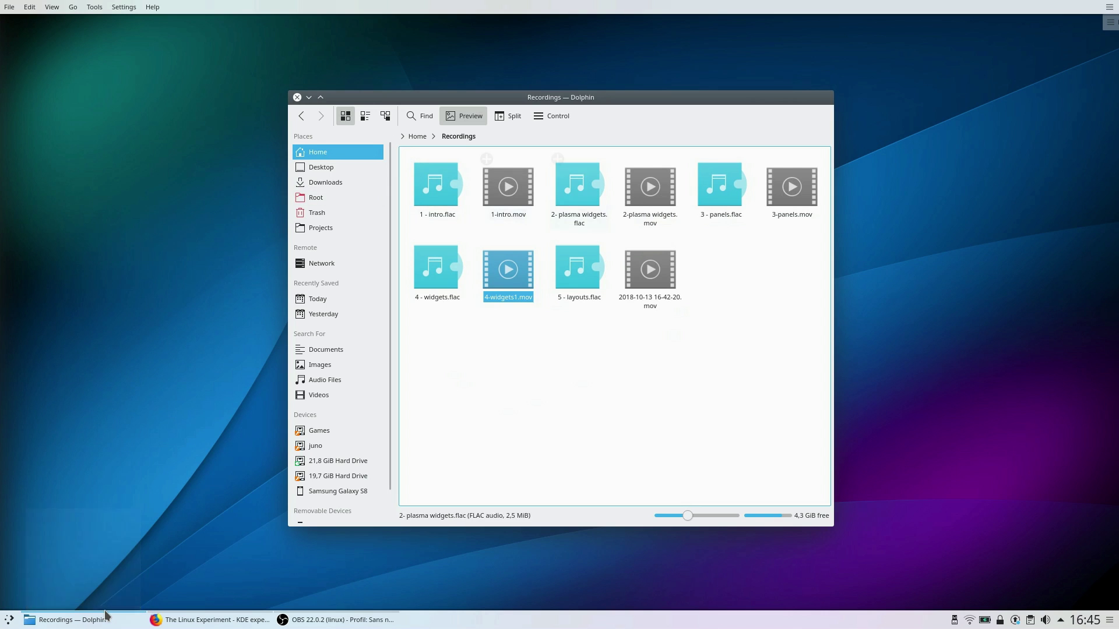
Step: Examine the Dolphin window's menus in the global menu bar at the desktop's upper edge
drag(591, 101, 569, 100)
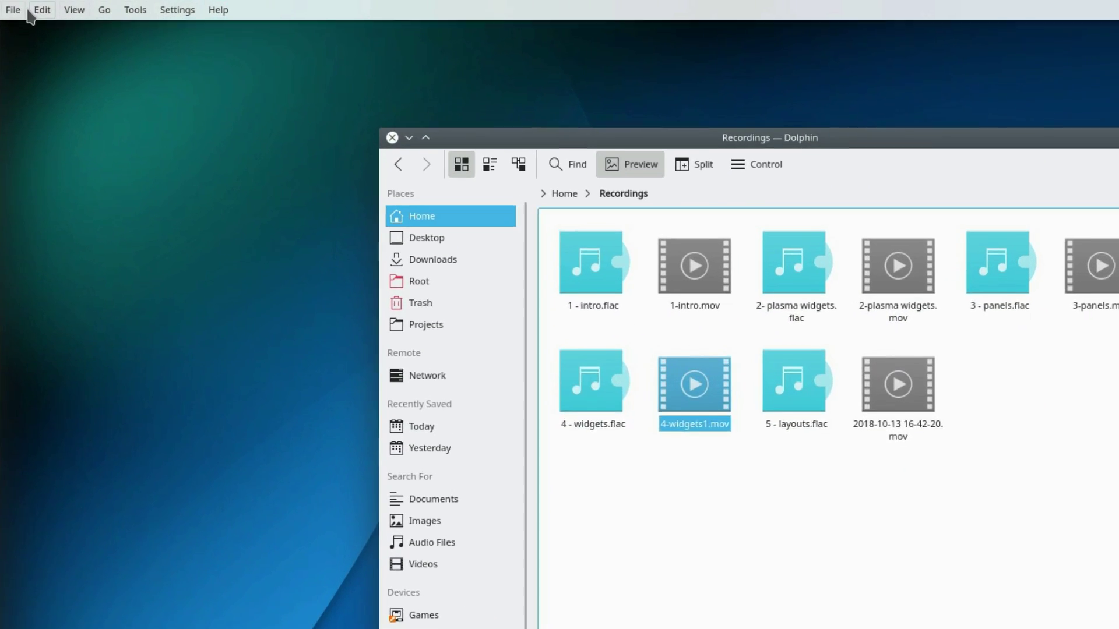
click(4, 12)
key(Right)
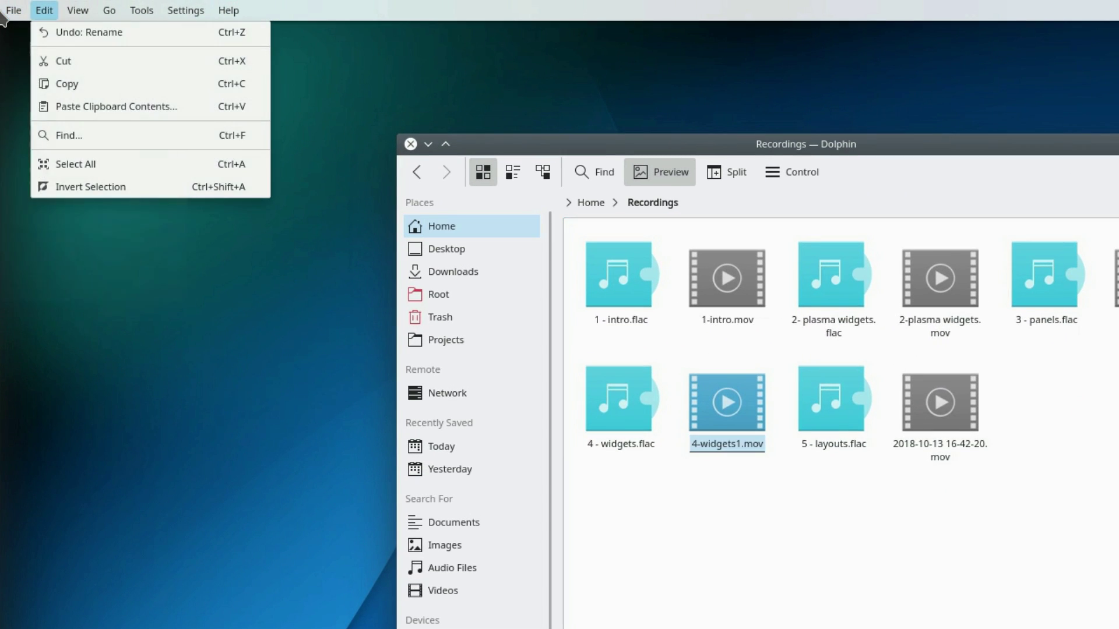
key(Right)
key(Right)
key(Right)
key(Right)
key(Right)
key(Escape)
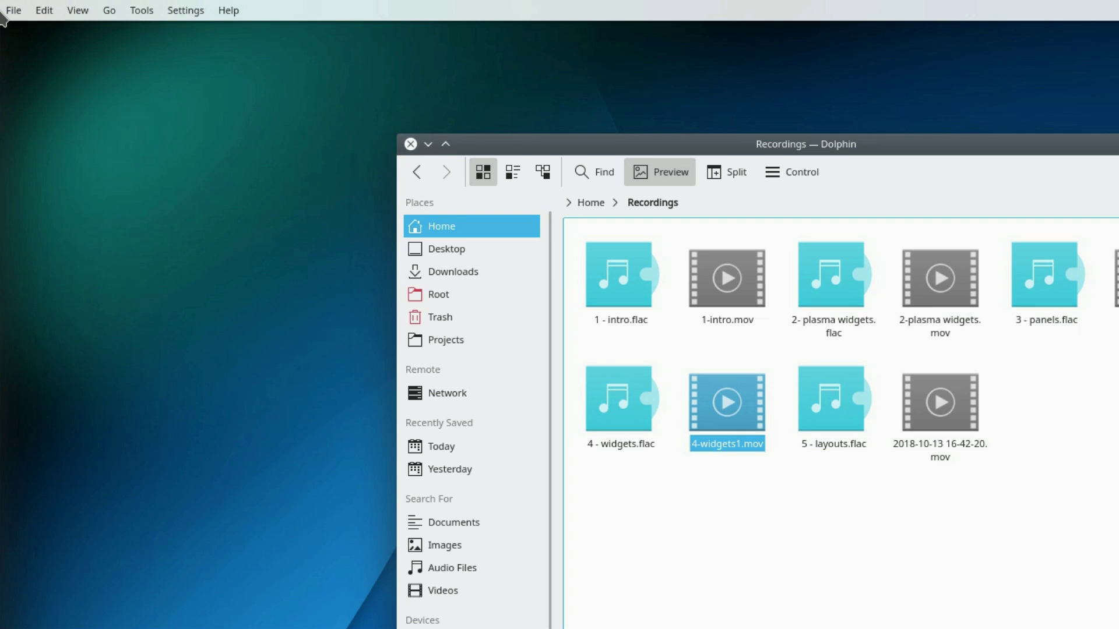
Step: Launch Konsole, examine its menus in the global menu bar and switch back to the Dolphin window
key(super)
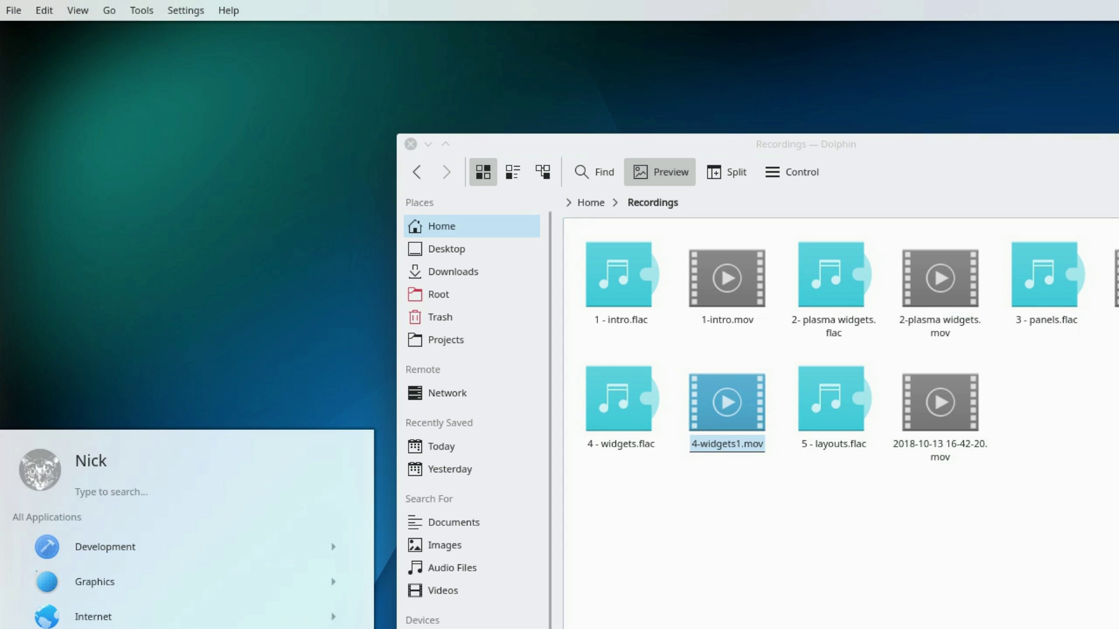
key(ctrl+alt+t)
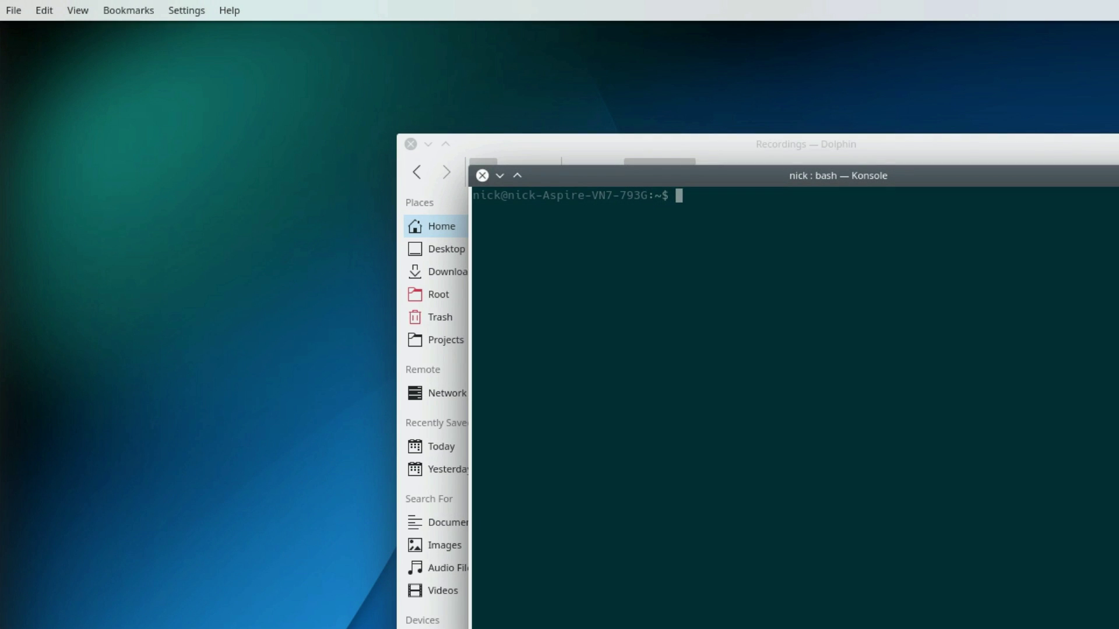
click(129, 10)
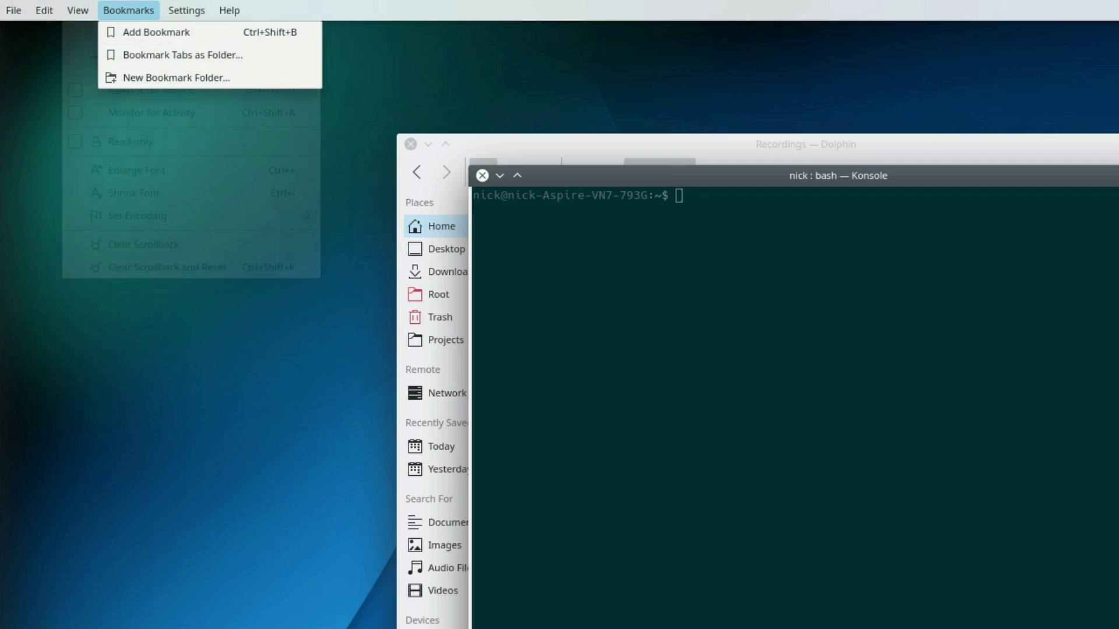
key(Right)
key(Right)
key(Escape)
click(527, 145)
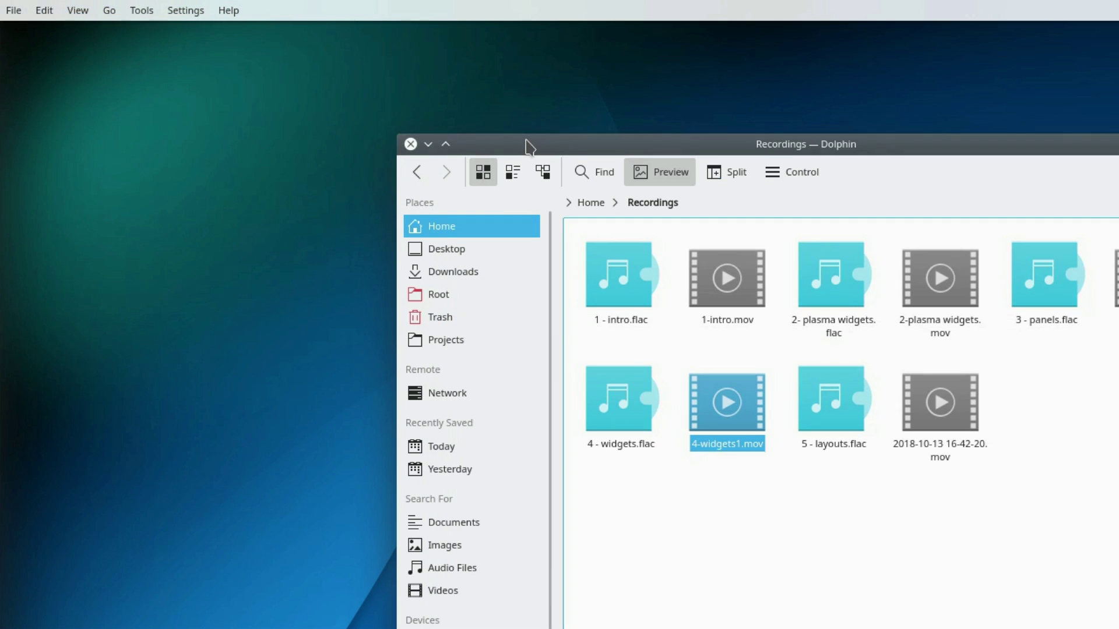
key(alt+s)
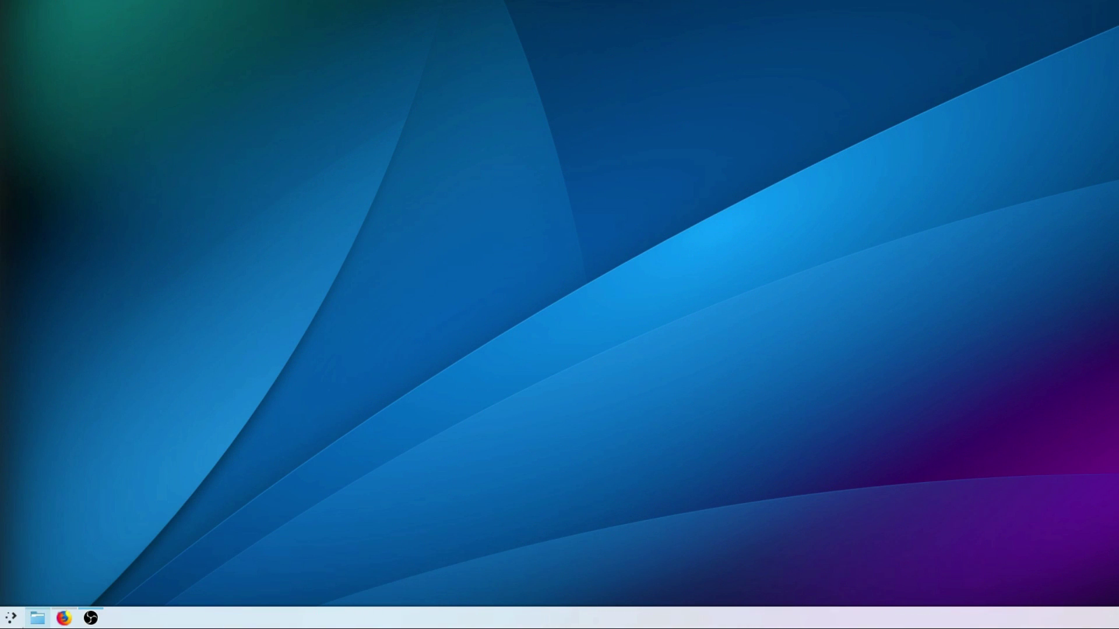
Step: Repeatedly show and minimize the Dolphin window from the icons-only task manager
click(37, 618)
click(37, 618)
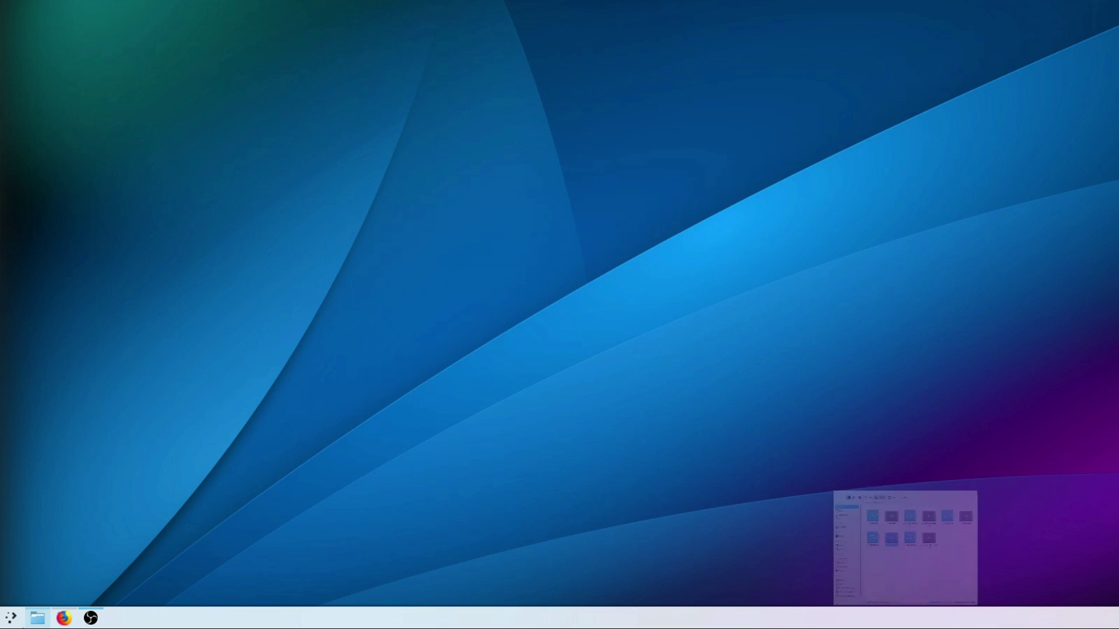
click(38, 617)
click(38, 618)
Step: Launch Konsole from the application launcher, then minimize and restore its window
key(super)
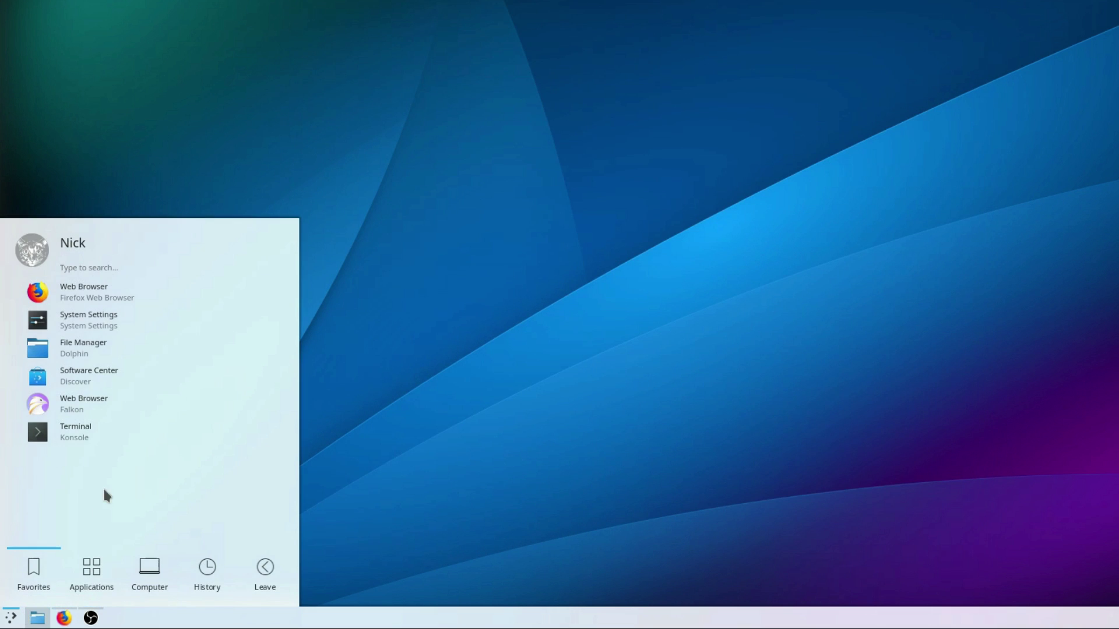
click(79, 443)
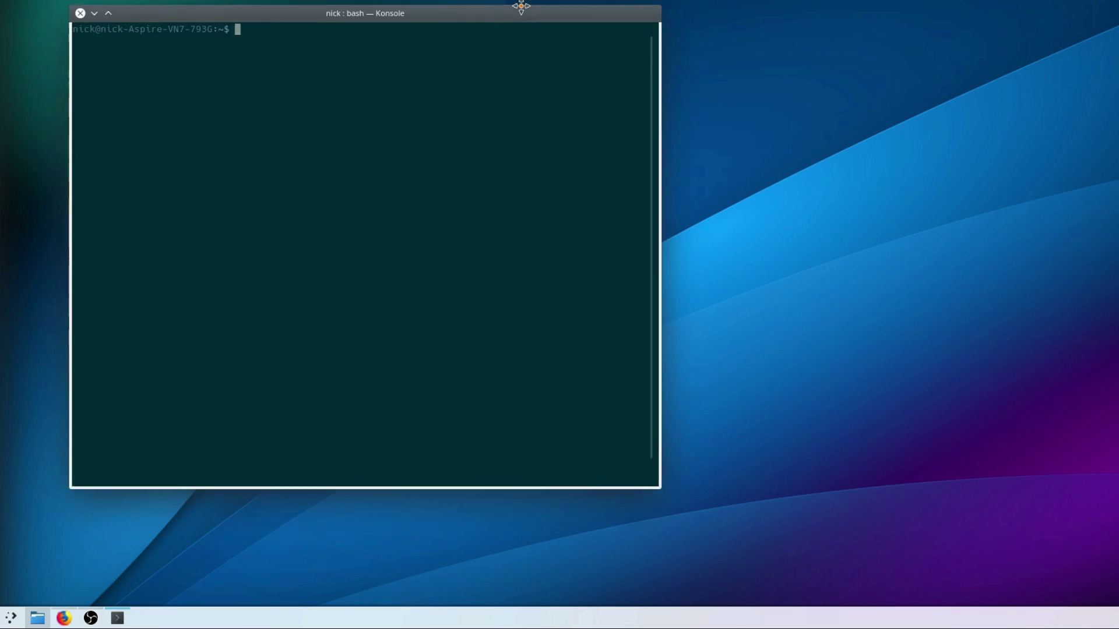
key(super+4)
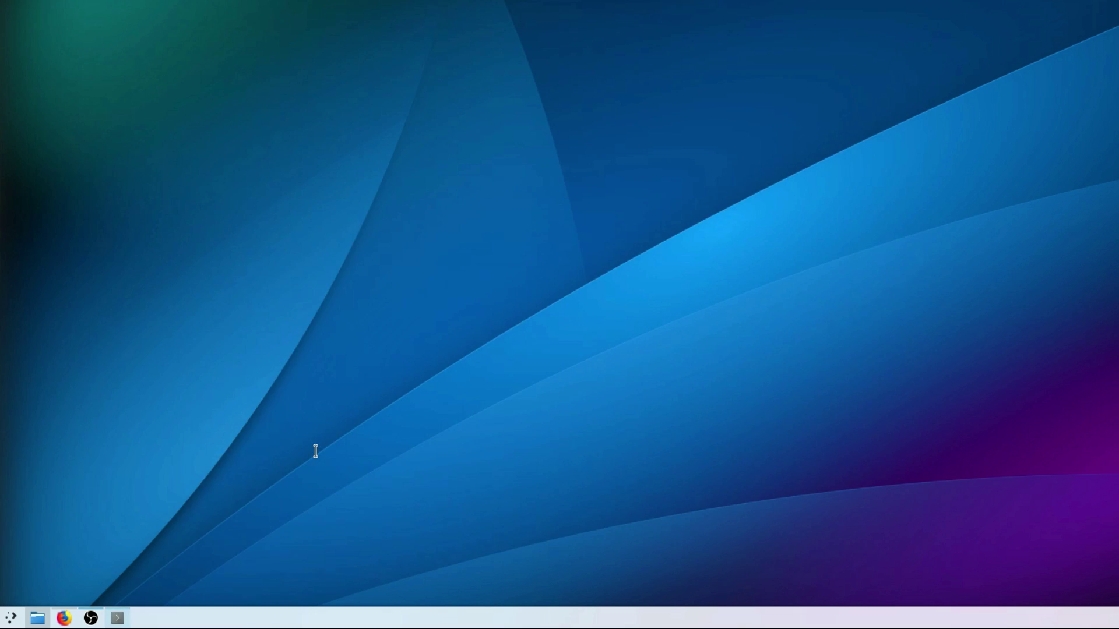
key(super+4)
Step: Alternately show and hide the Dolphin and Konsole windows through their task manager entries
key(super+1)
key(super+1)
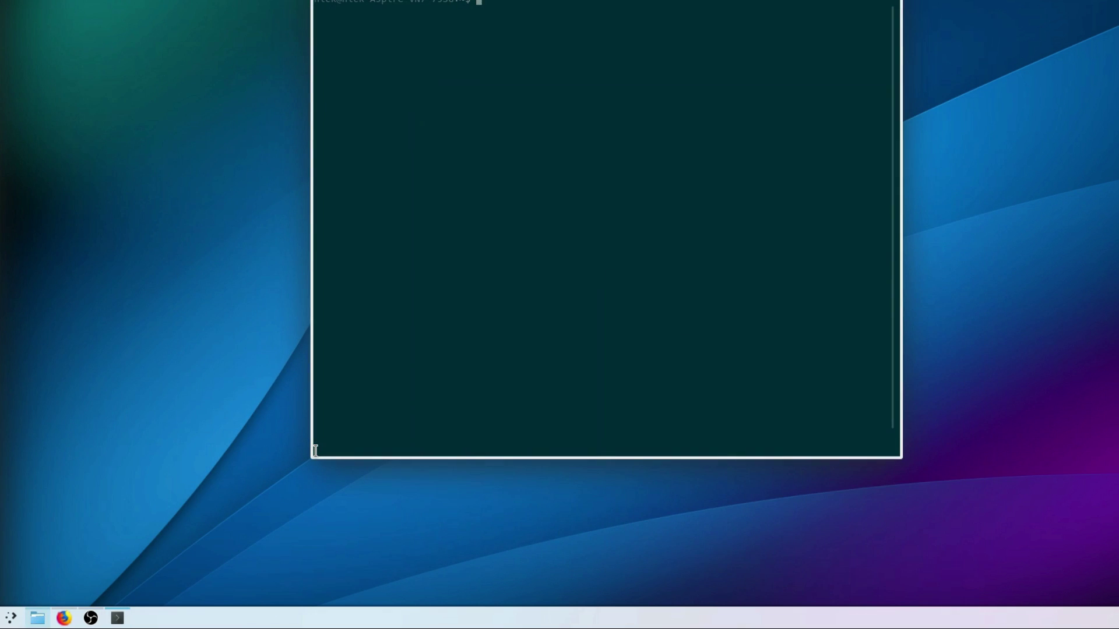
key(super+1)
key(super+1)
key(super+4)
key(super+4)
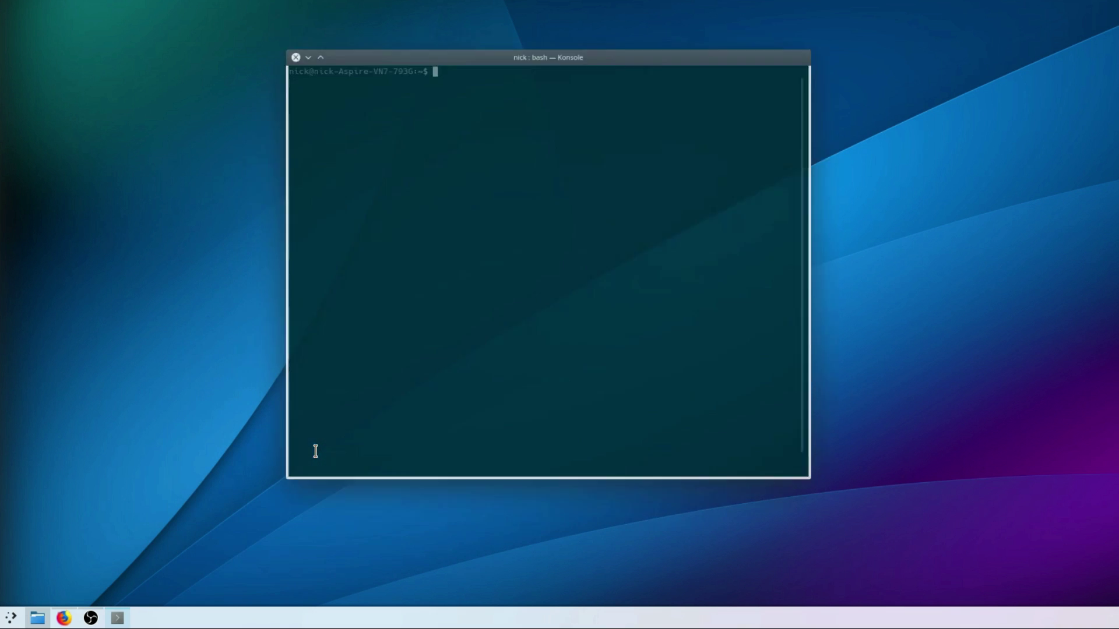
key(super+1)
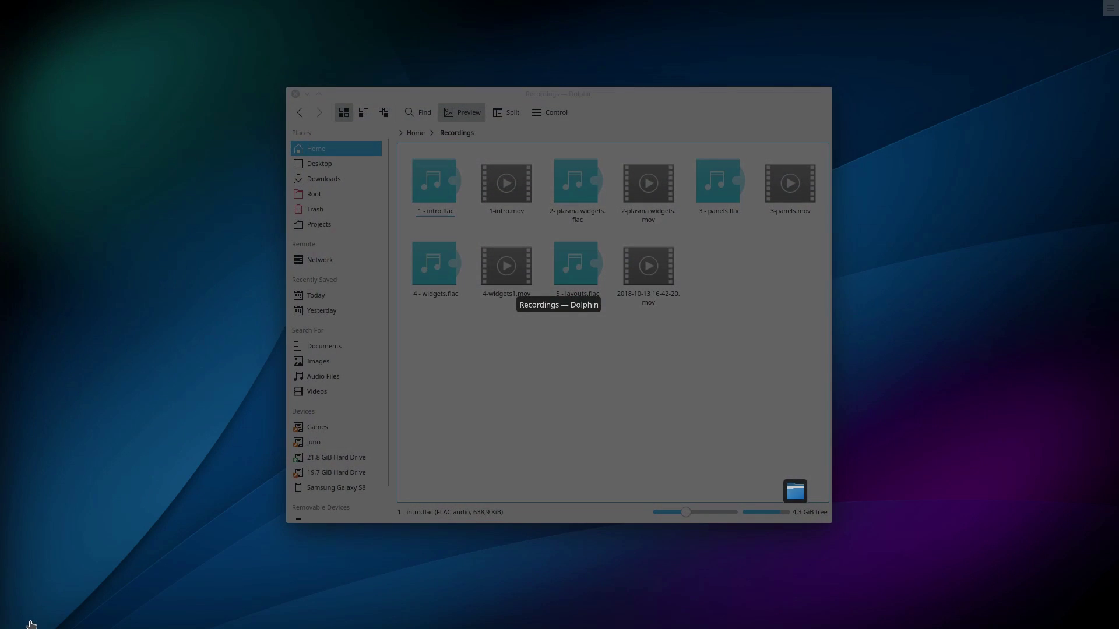
Step: Close the overview of open windows using the panel widget beside the application launcher
click(30, 622)
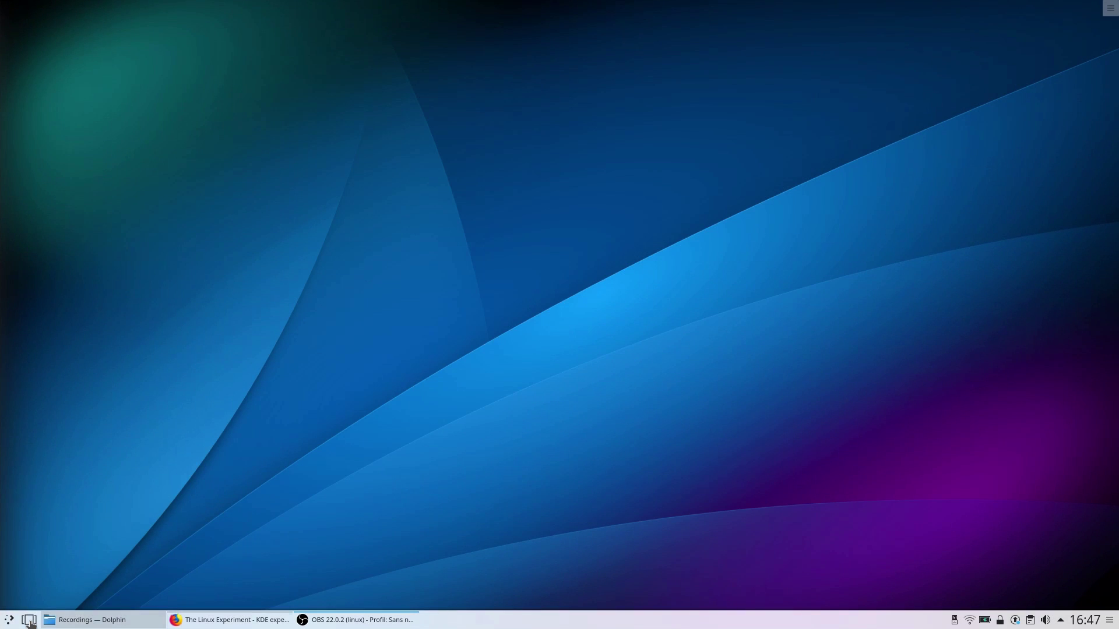
Step: Launch Konsole from the application launcher and bring the Dolphin window to the front
click(18, 623)
click(75, 474)
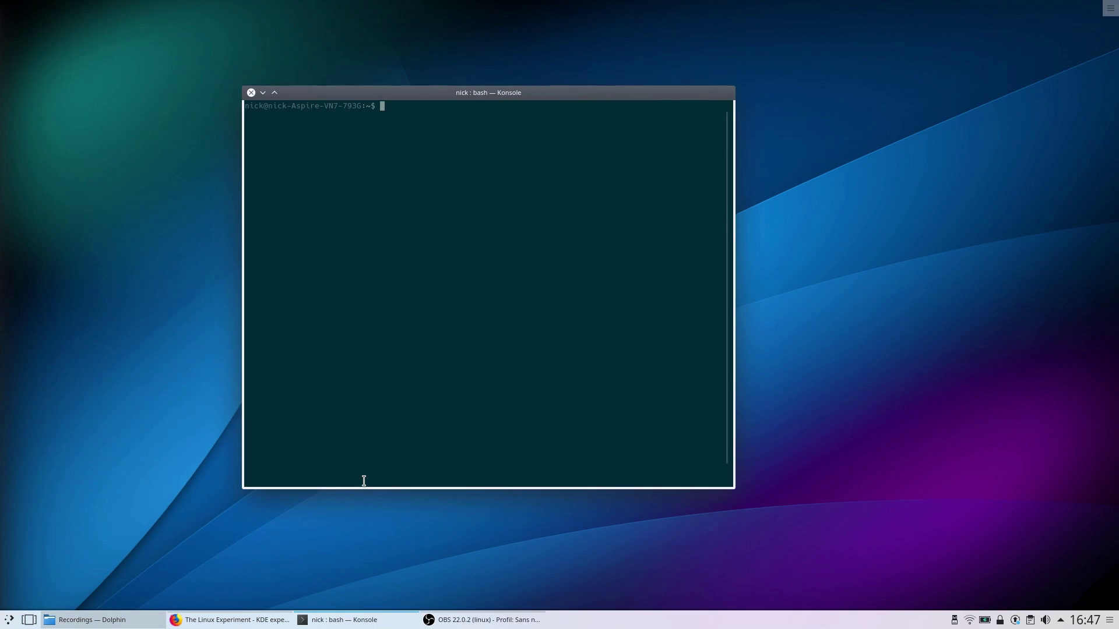
click(88, 620)
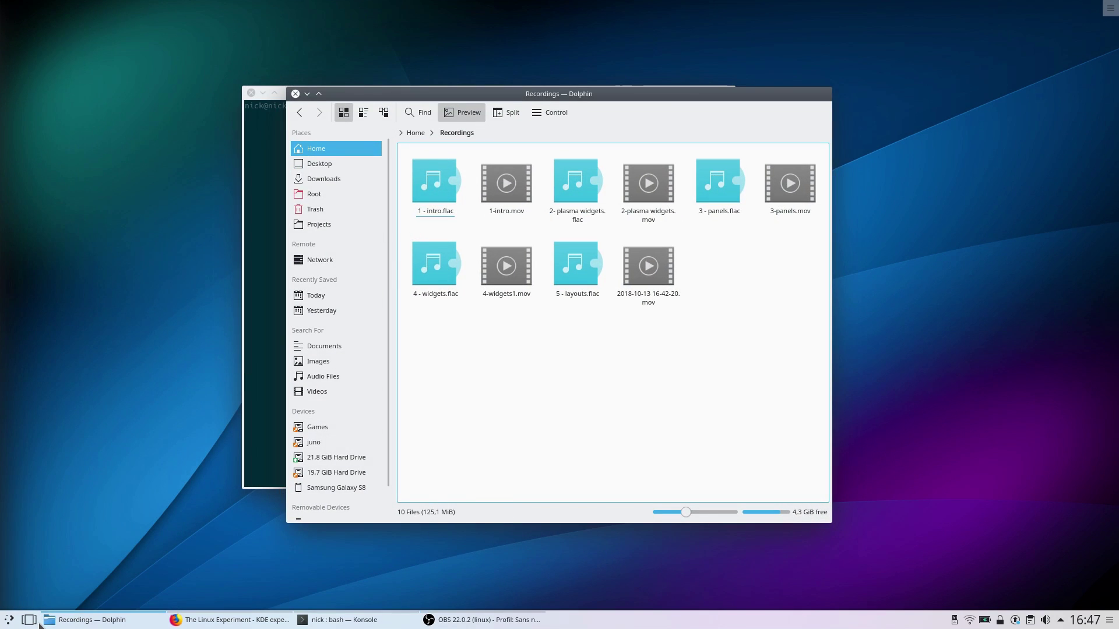
Step: Toggle the overview of open windows with the panel widget beside the application launcher
click(31, 623)
click(31, 622)
click(31, 622)
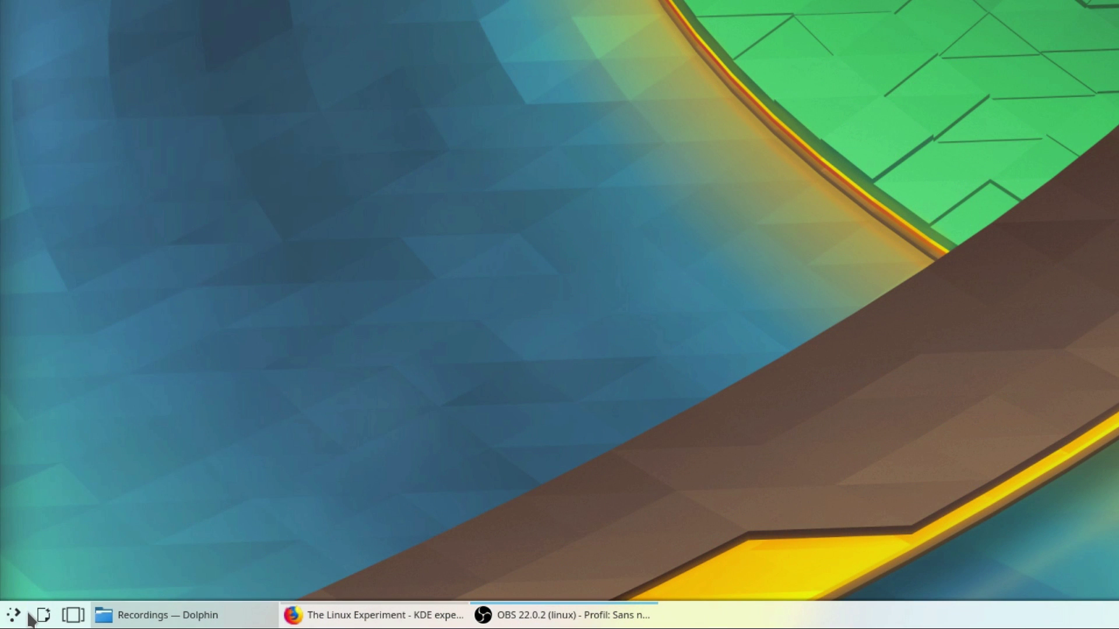
Step: Add panel launchers for Firefox, Dolphin, Falkon and Konsole from the application launcher's favorites
click(27, 614)
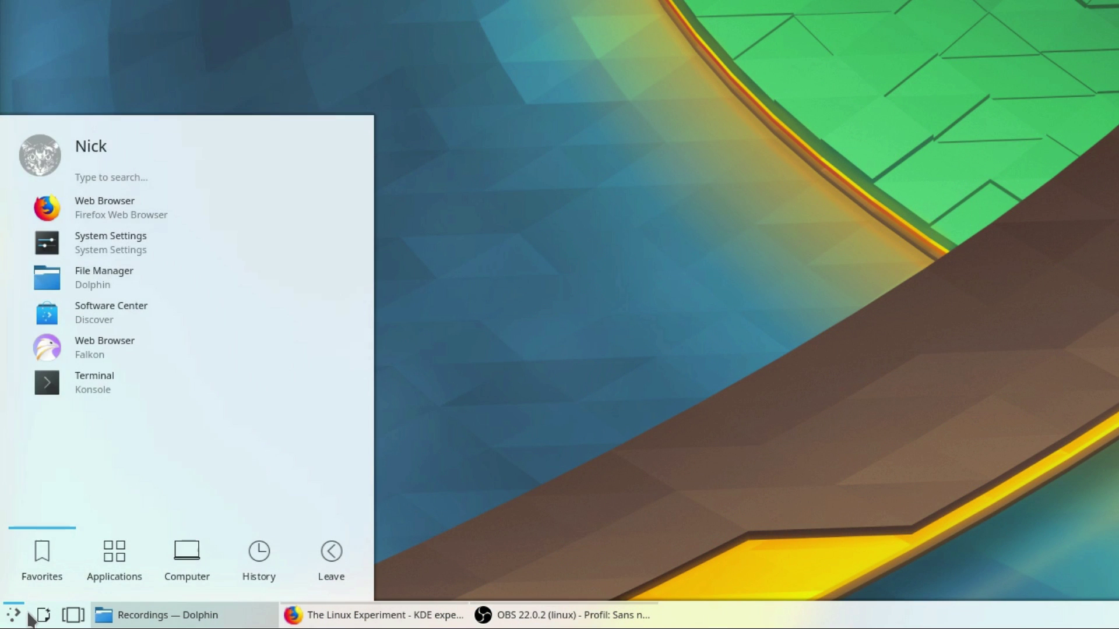
drag(91, 213, 55, 536)
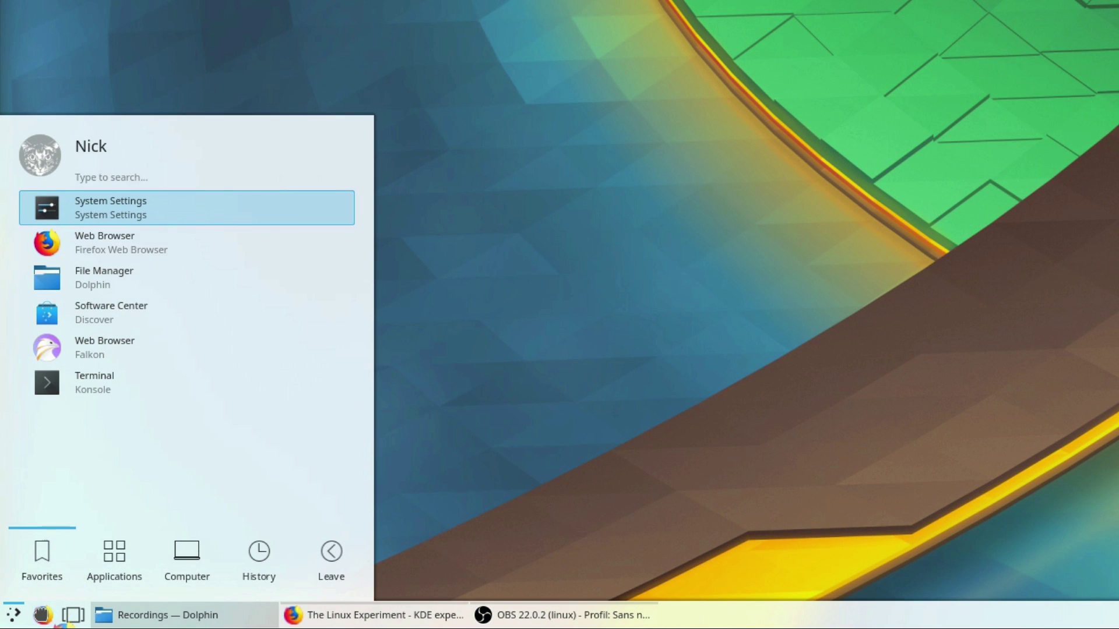
drag(82, 282, 42, 615)
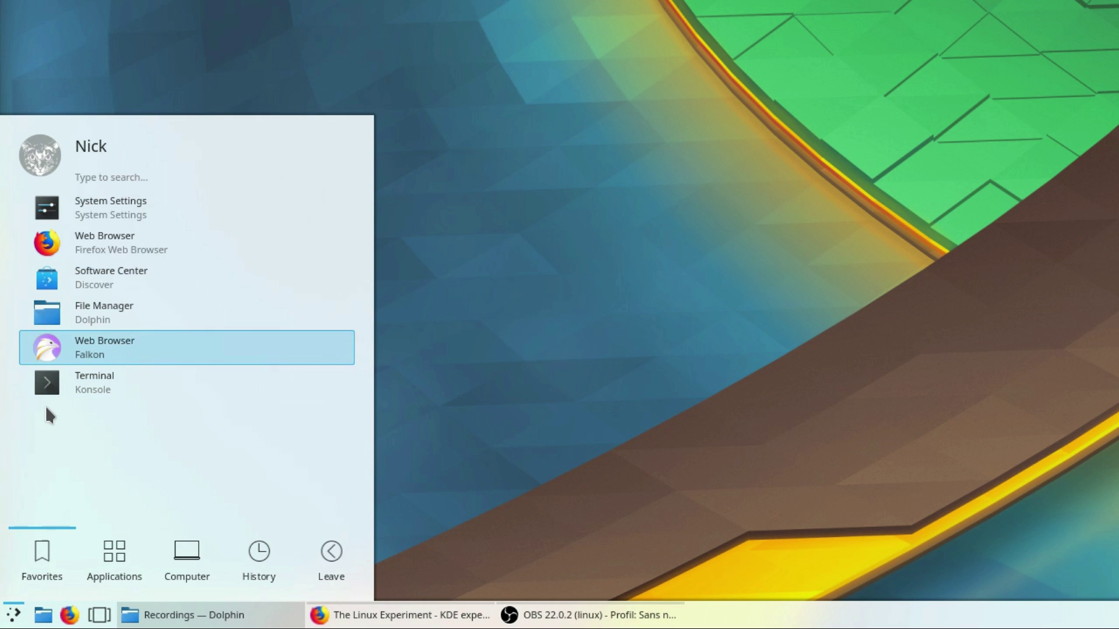
drag(45, 404, 40, 614)
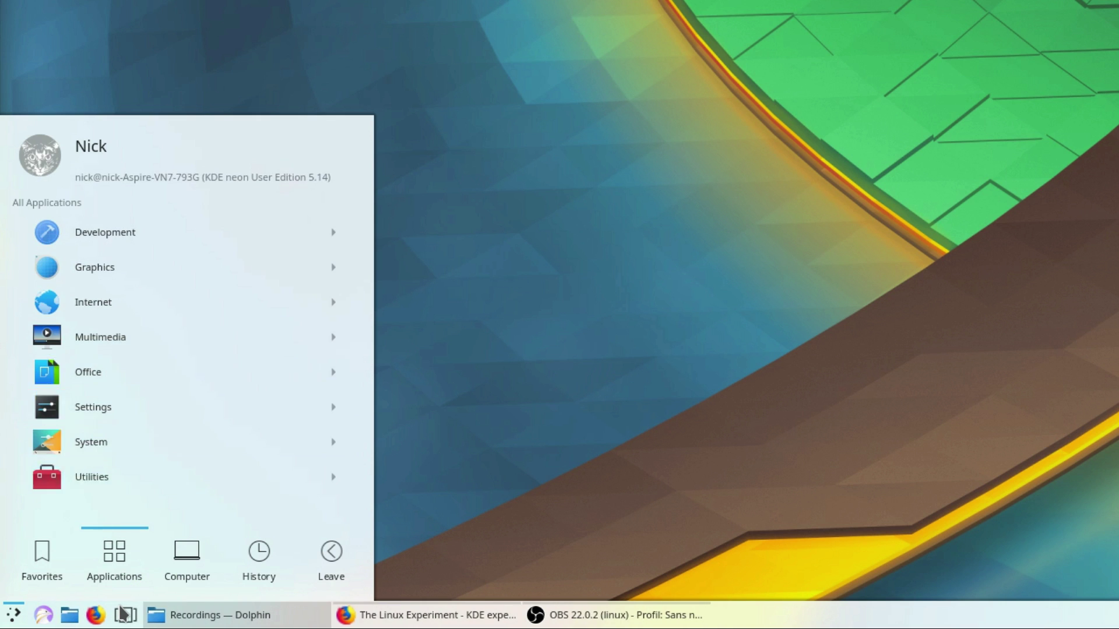
drag(63, 354, 113, 617)
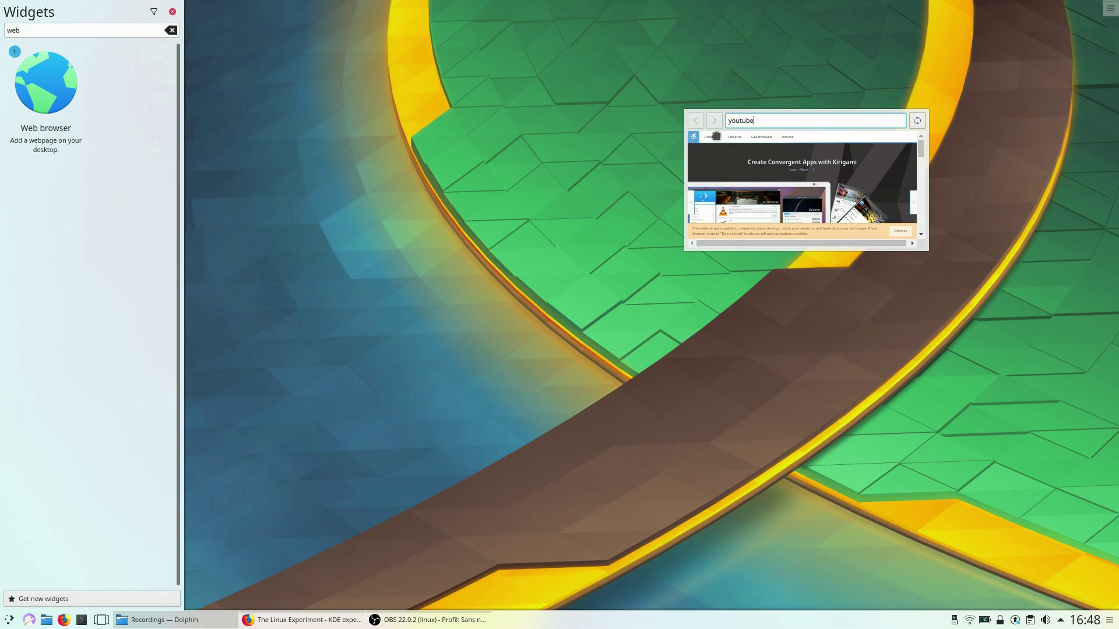
Step: Load YouTube in the web browser widget and enlarge the widget on the desktop
key(Return)
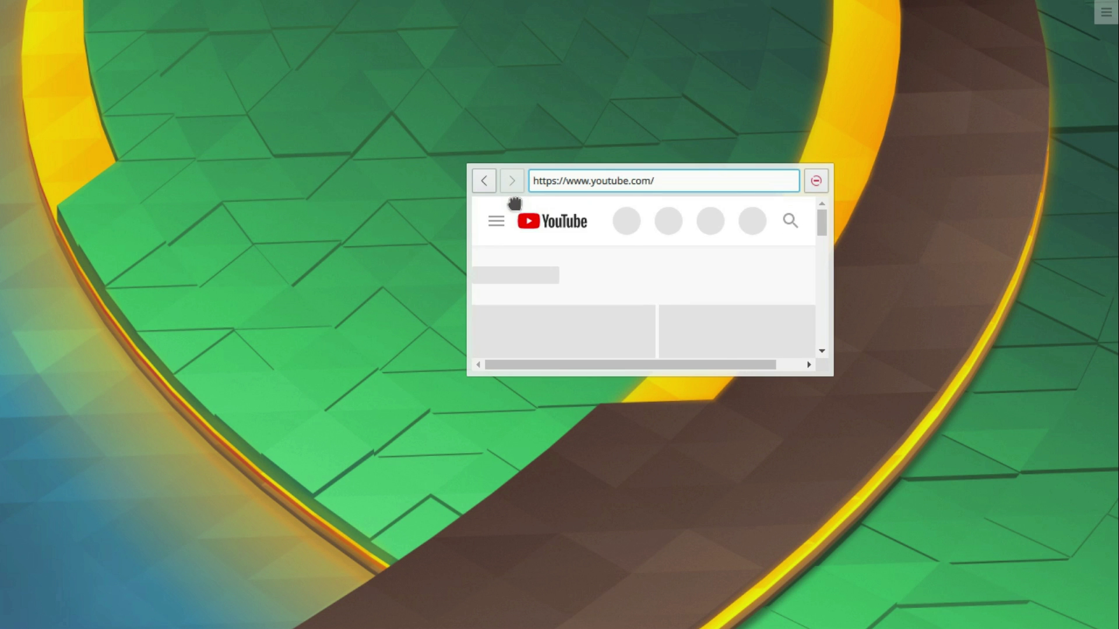
click(1106, 12)
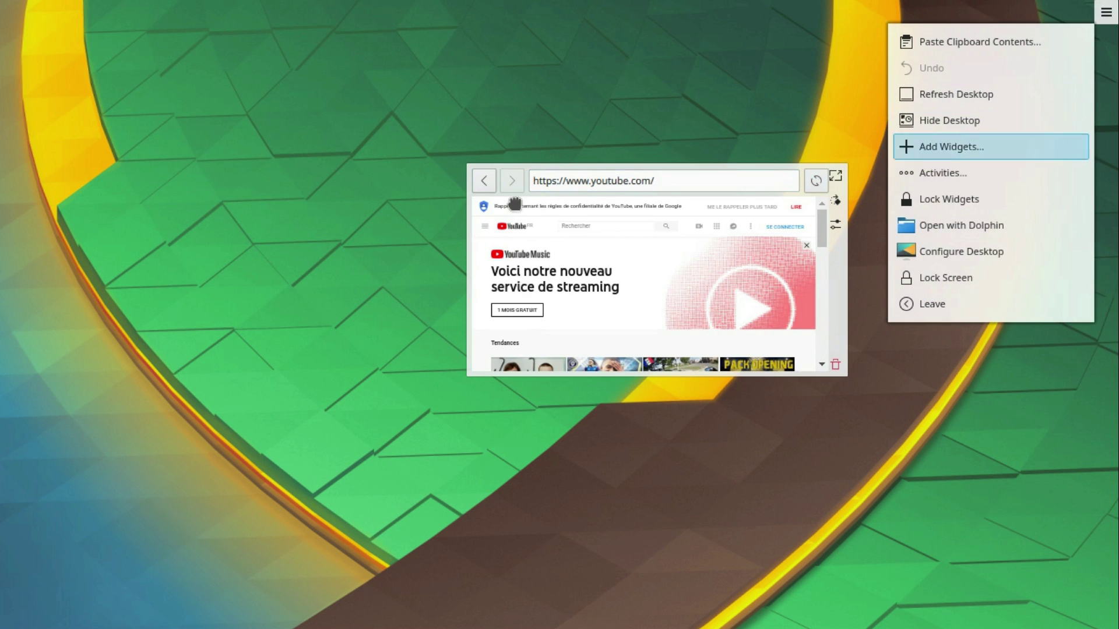
drag(836, 175, 972, 9)
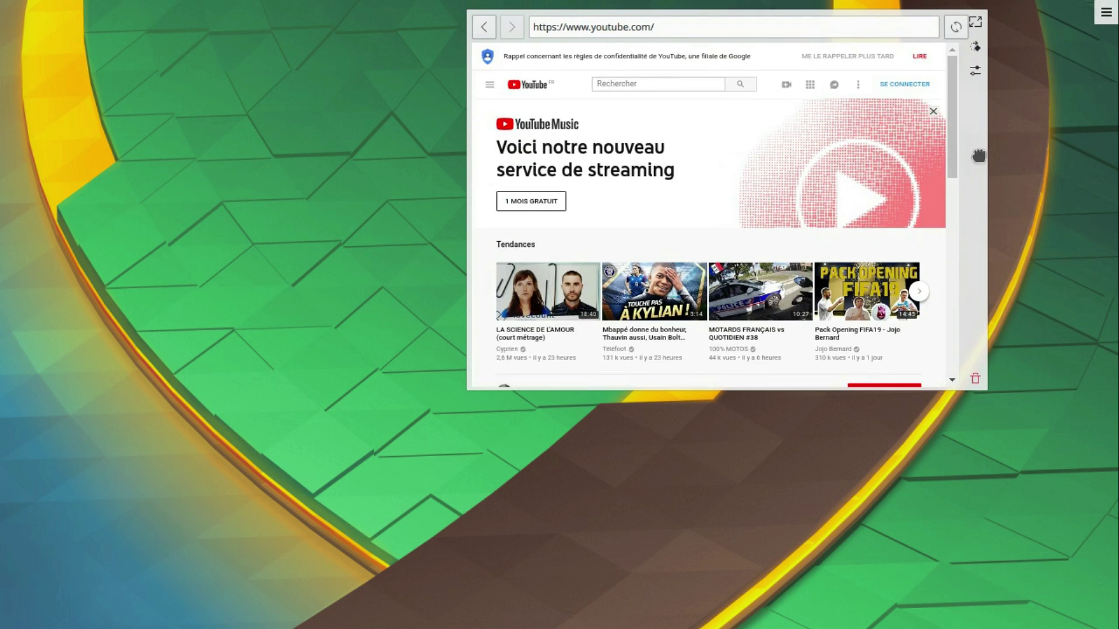
mouse_move(980, 157)
mouse_down()
mouse_move(1078, 311)
mouse_move(997, 148)
mouse_up()
Step: Browse the available widgets and open the downloader for new Plasma widgets
scroll(1073, 302, down, 5)
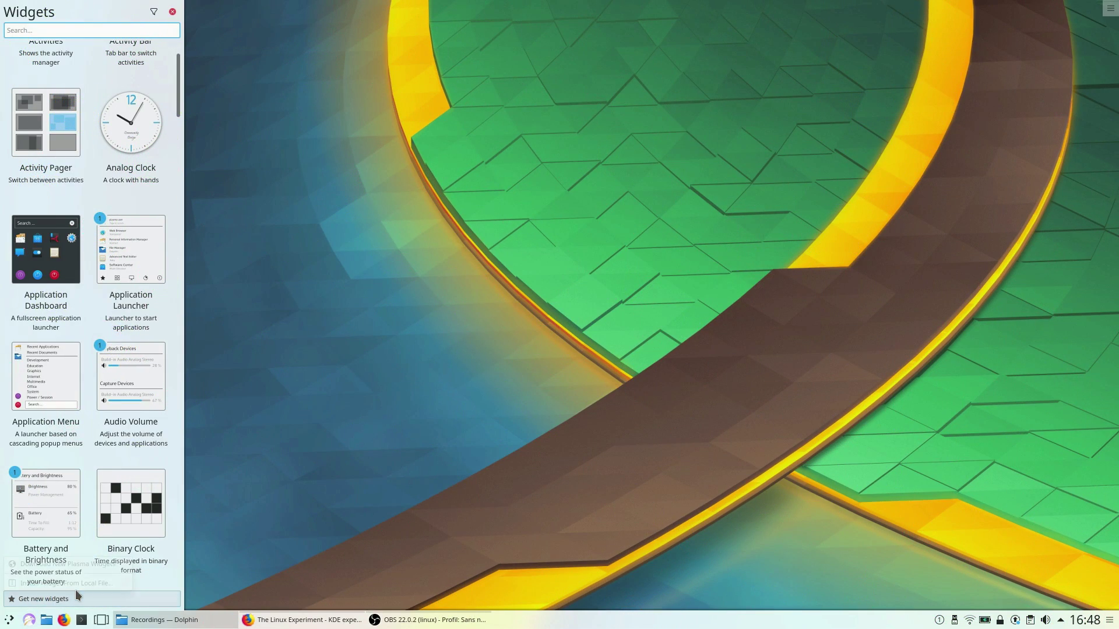
click(75, 592)
click(72, 560)
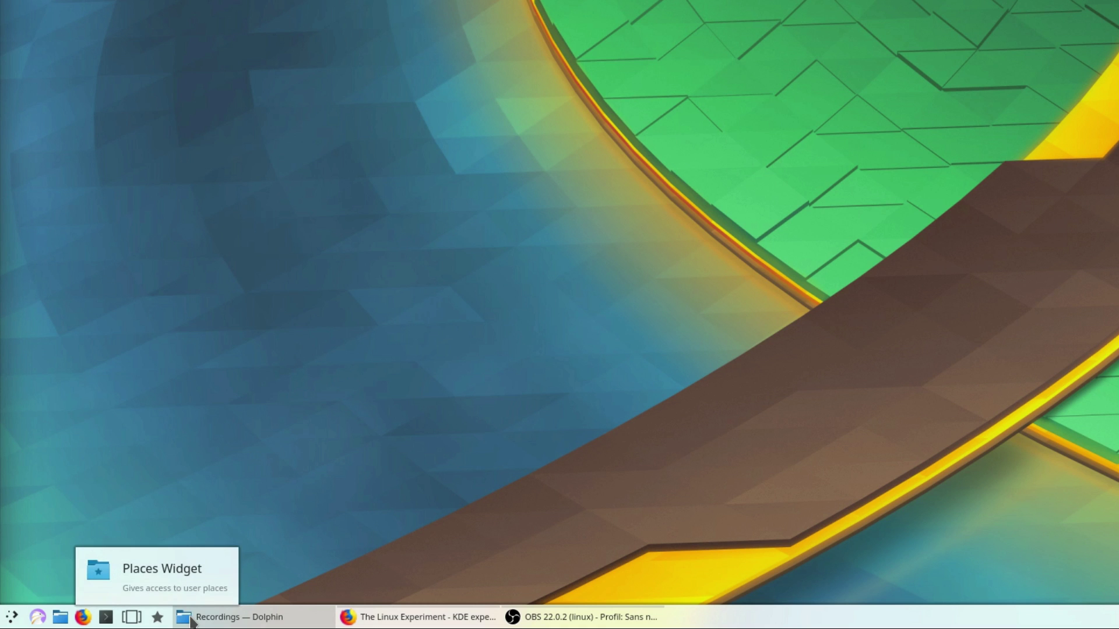
Step: Open the Places widget on the panel, then show and minimize Dolphin using the dock widget on the desktop
click(157, 616)
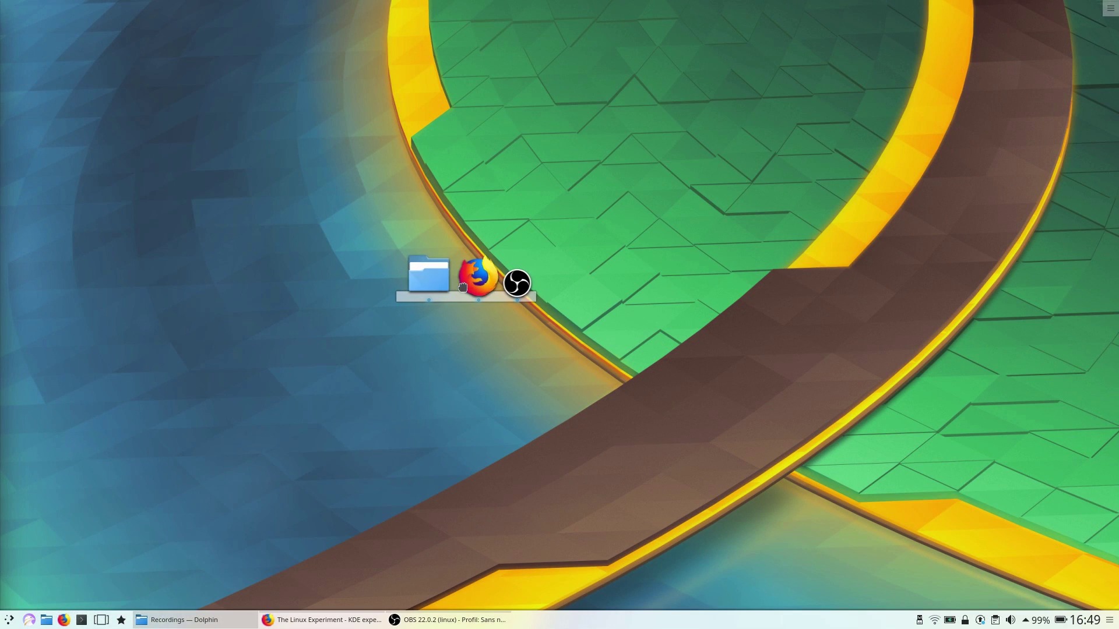
click(434, 278)
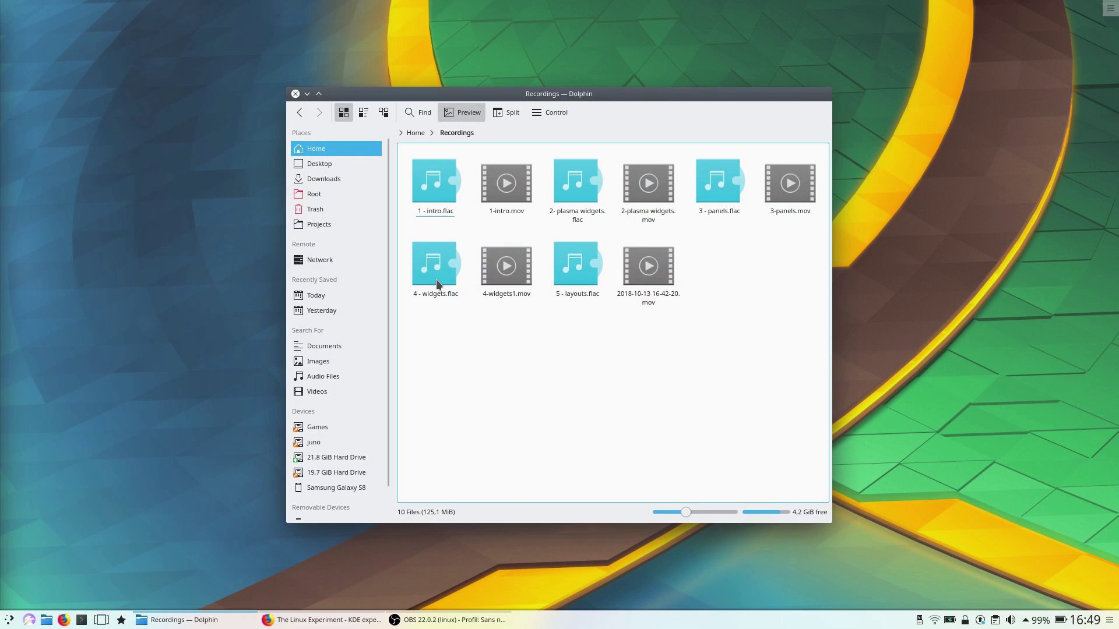
click(307, 94)
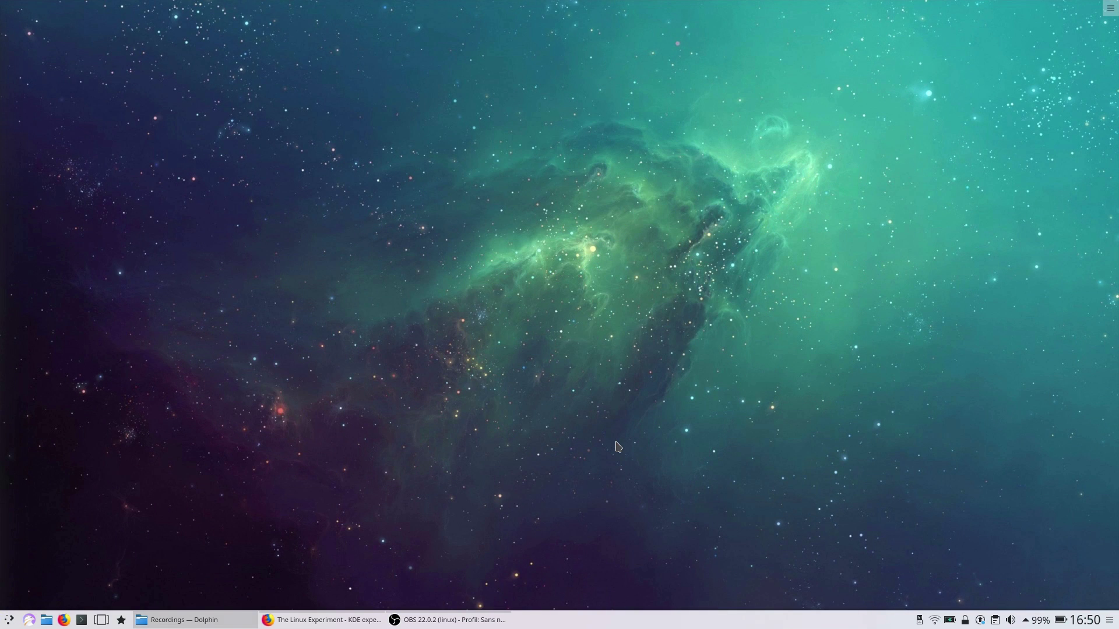
Step: Remove the existing panel along the screen's lower edge and add an empty panel
click(1109, 620)
click(1066, 575)
click(1067, 550)
right_click(566, 251)
mouse_move(606, 372)
click(752, 402)
Step: Search the widgets for "menu" and add the Application Menu to the new top panel
right_click(155, 9)
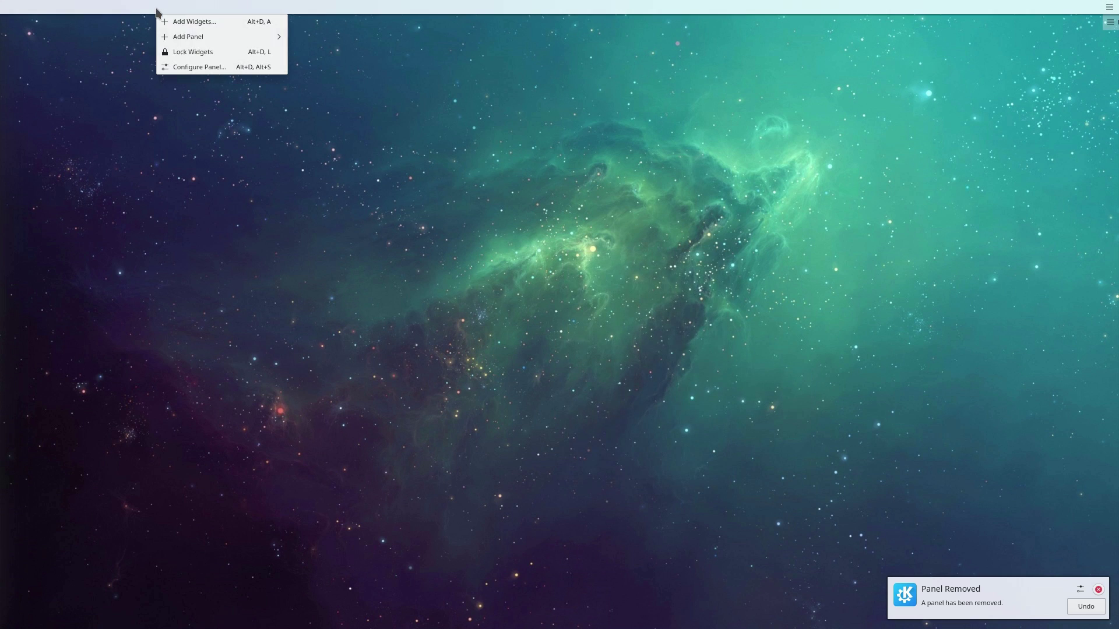
click(192, 22)
text(menu)
drag(54, 60, 56, 7)
Step: Search the widgets for "tray" and place the System Tray at the right end of the top panel
click(170, 44)
text(notifi)
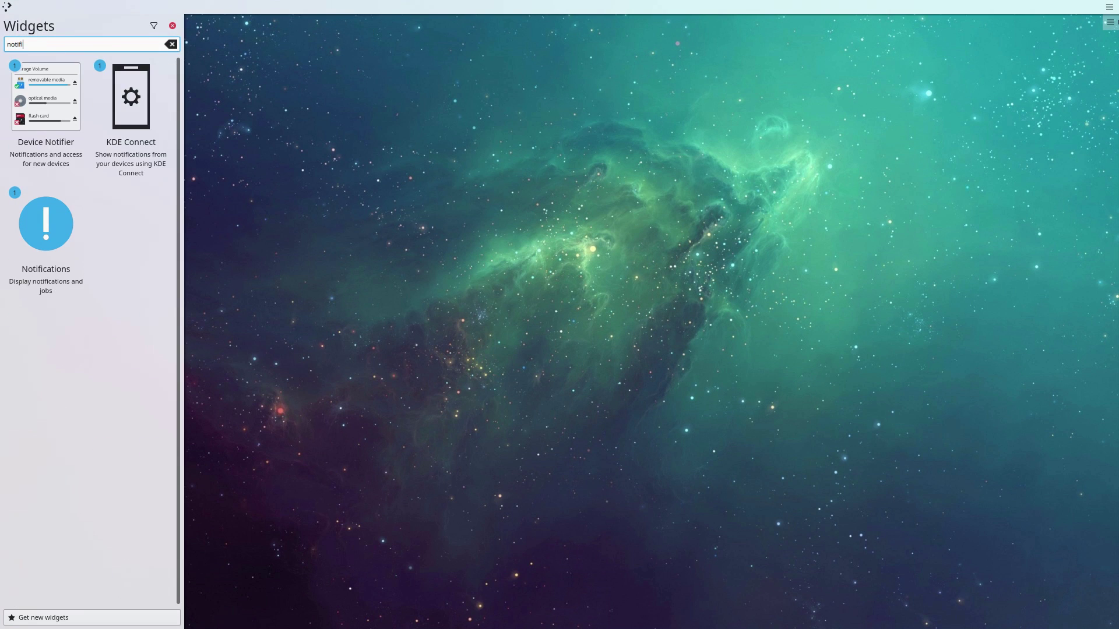
key(BackSpace)
key(BackSpace)
key(BackSpace)
key(BackSpace)
key(BackSpace)
key(BackSpace)
text(tray)
drag(49, 94, 1003, 8)
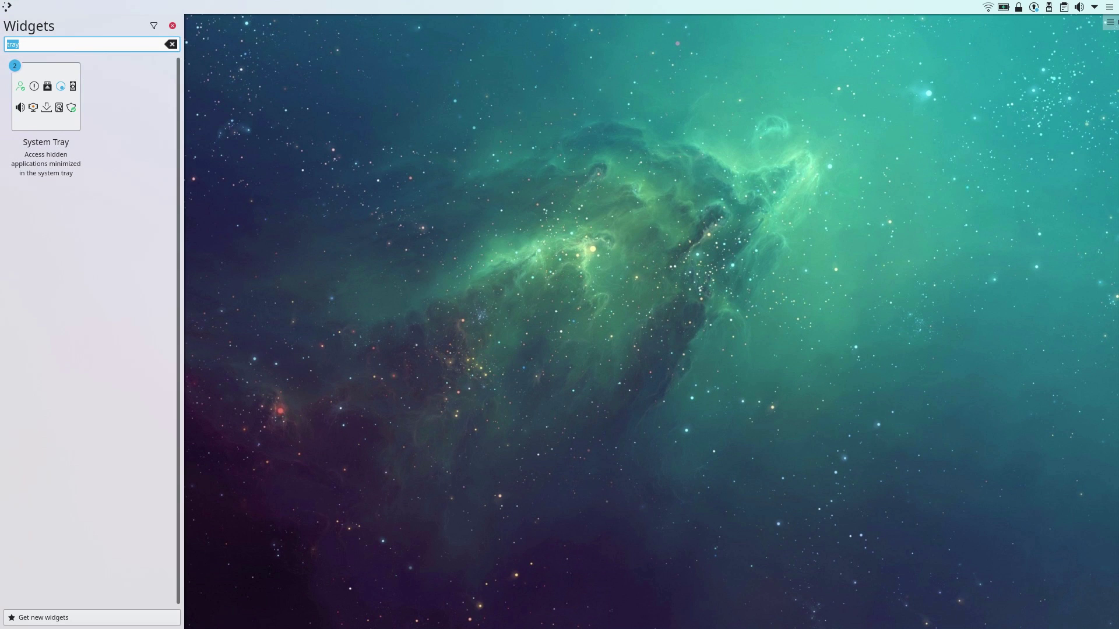
Step: Add the Digital Clock and a user widget to the right end of the top panel
text(clock)
drag(46, 224, 1094, 16)
text(user)
drag(46, 223, 1103, 7)
click(173, 26)
Step: Search the widgets for "latte" and place the dock at the bottom centre of the desktop
right_click(308, 166)
click(345, 273)
text(latte)
drag(46, 93, 557, 601)
click(172, 26)
Step: Move the Application Menu to the far left of the panel, then open the global menu's Collection de scènes and Fichier entries
right_click(272, 9)
click(303, 38)
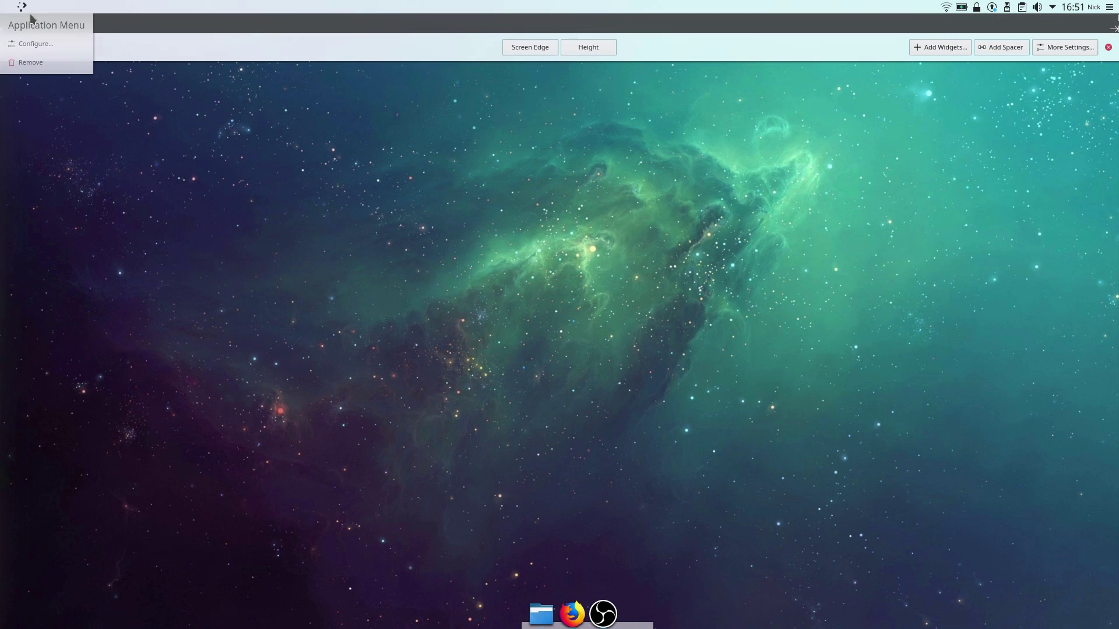
drag(21, 8, 6, 8)
click(1109, 47)
click(165, 7)
click(29, 7)
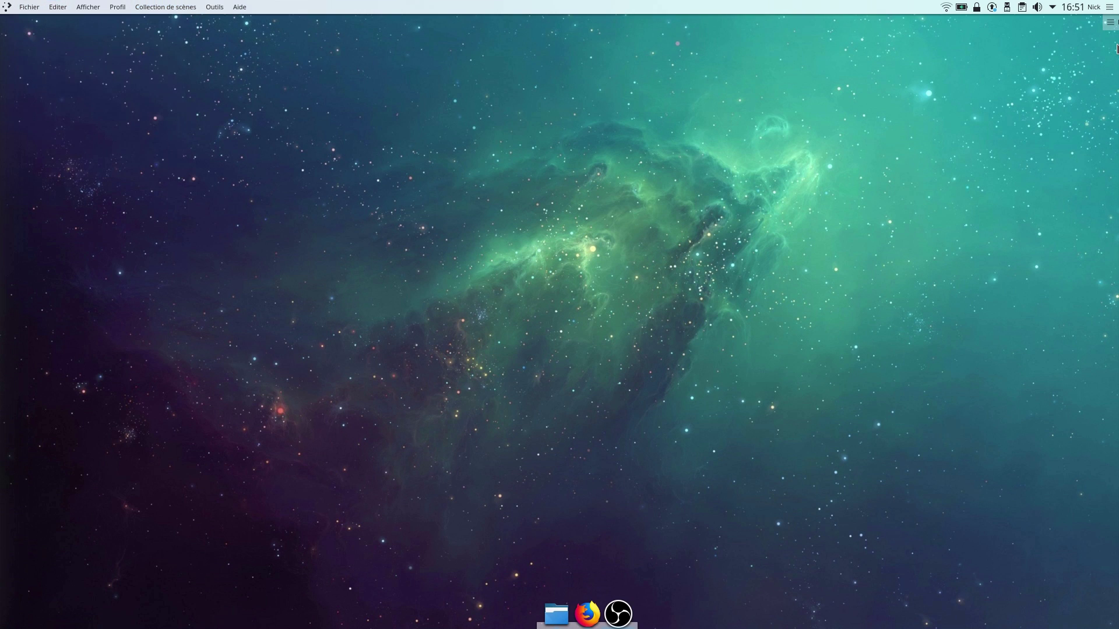
Step: Open the application menu repeatedly and launch its pinned applications, including Konsole
click(7, 7)
click(13, 233)
click(7, 7)
click(12, 209)
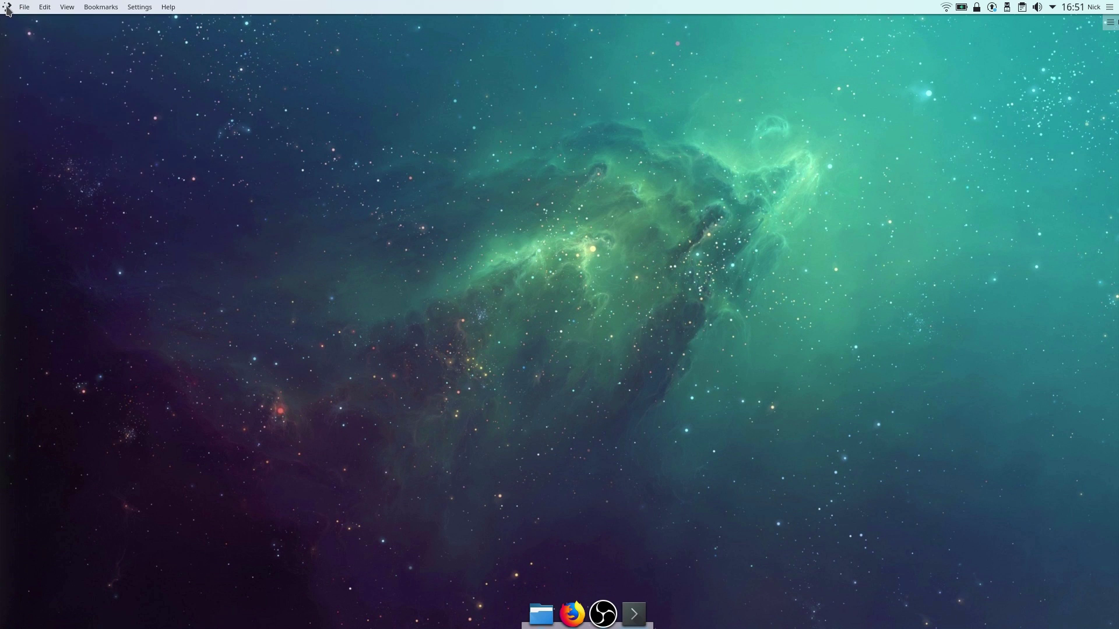
click(7, 7)
click(12, 184)
click(7, 7)
click(13, 199)
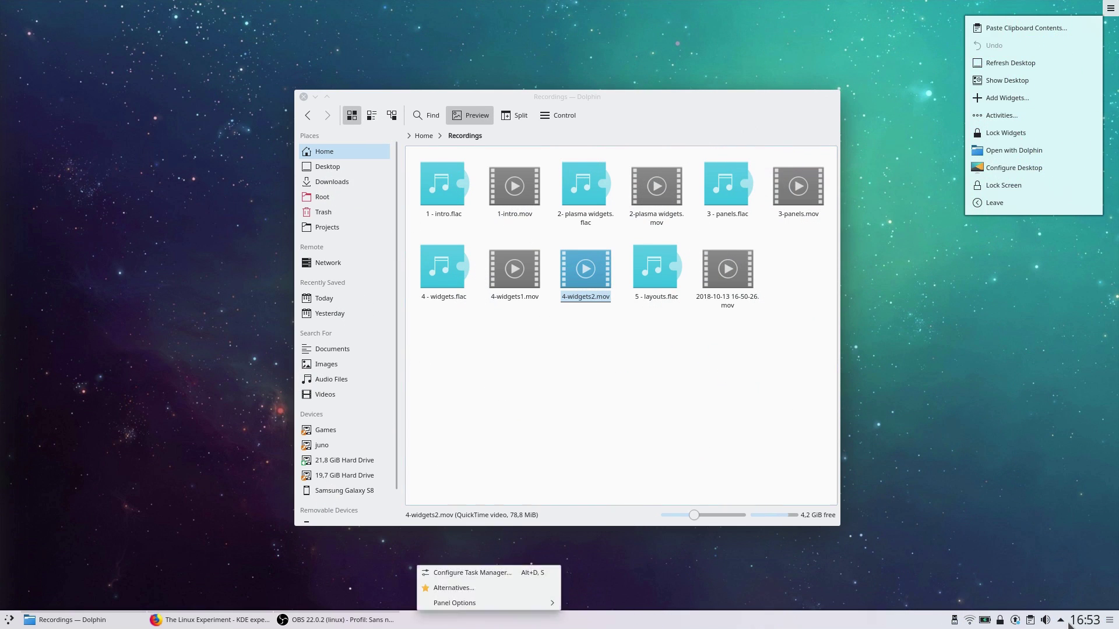
Step: Switch the task manager to its icons-only alternative and add the Show Desktop widget to the panel's right end
right_click(312, 616)
click(312, 615)
click(505, 599)
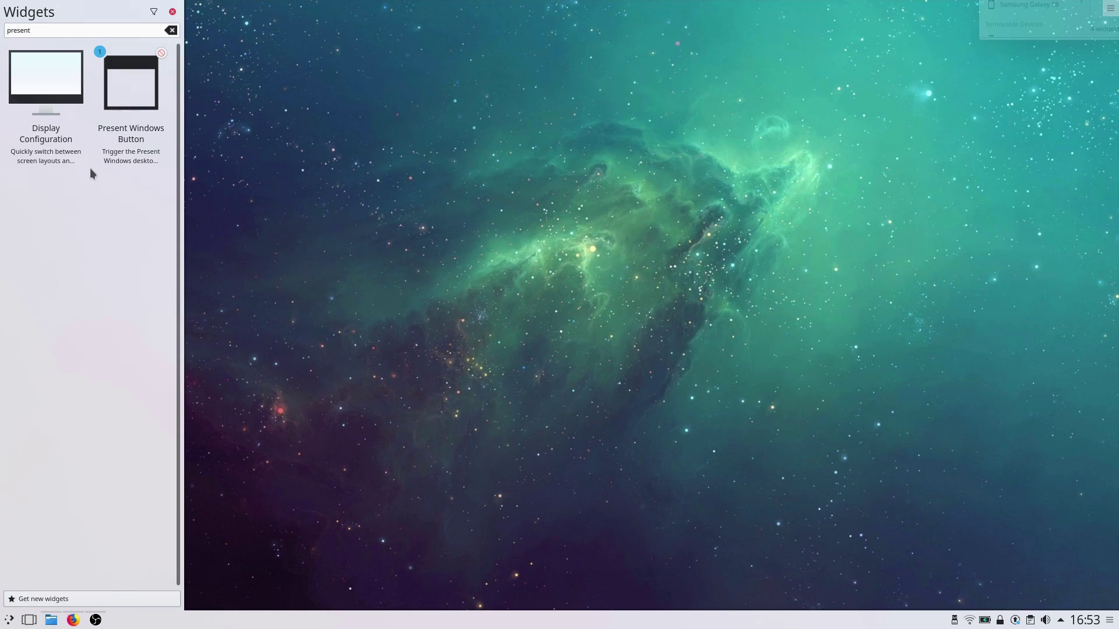
text(desktop)
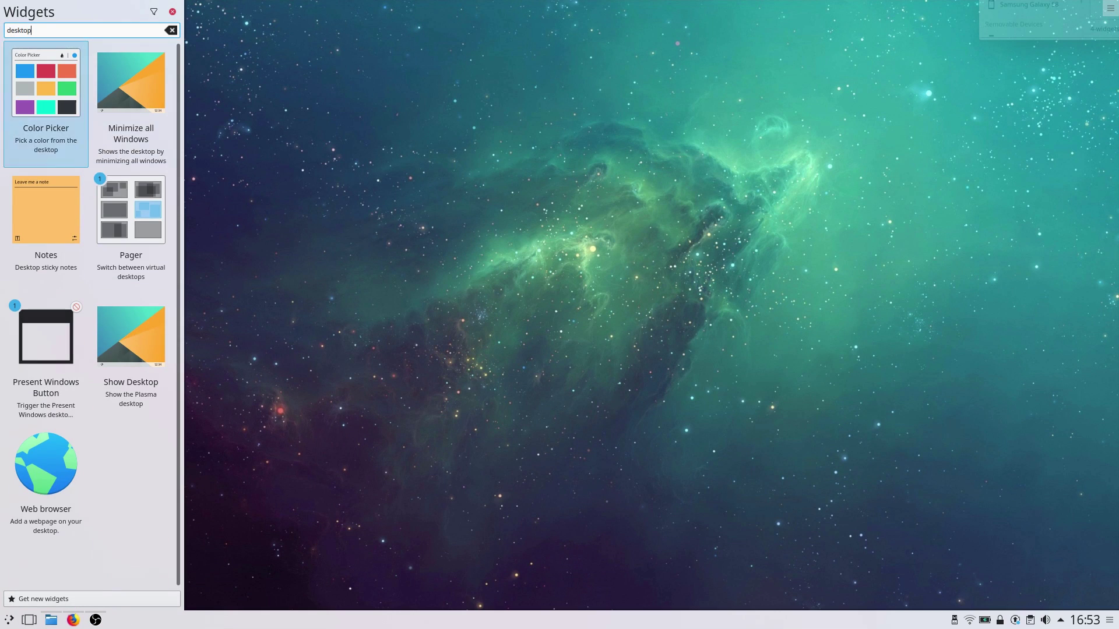
drag(131, 337, 1093, 621)
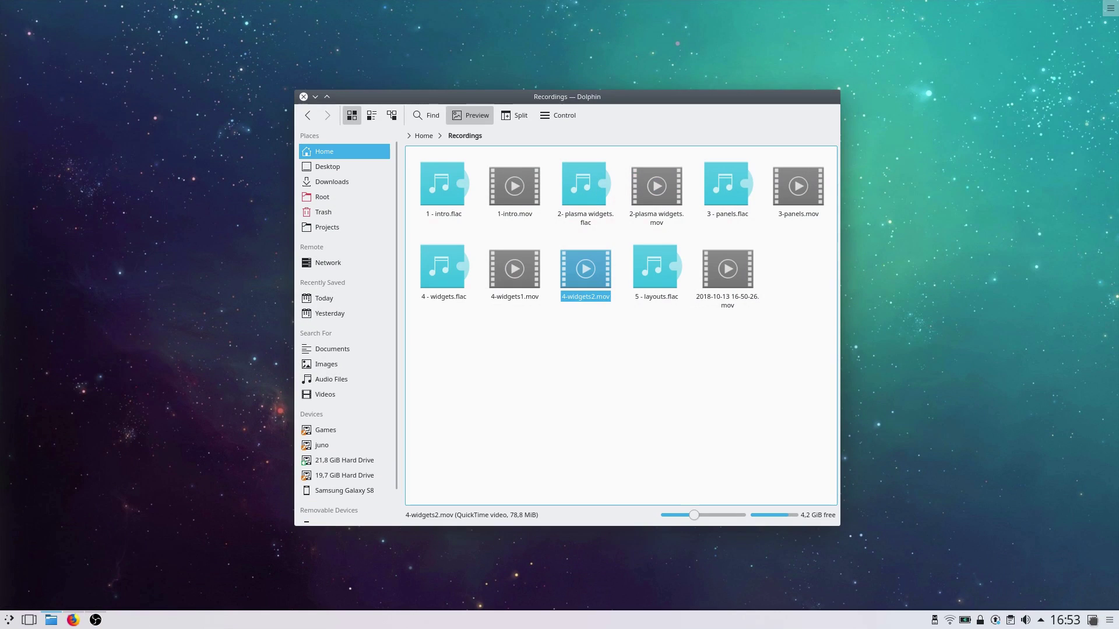
Step: Launch System Settings and open the Desktop Effects page under Desktop Behavior
click(9, 619)
click(73, 376)
click(318, 274)
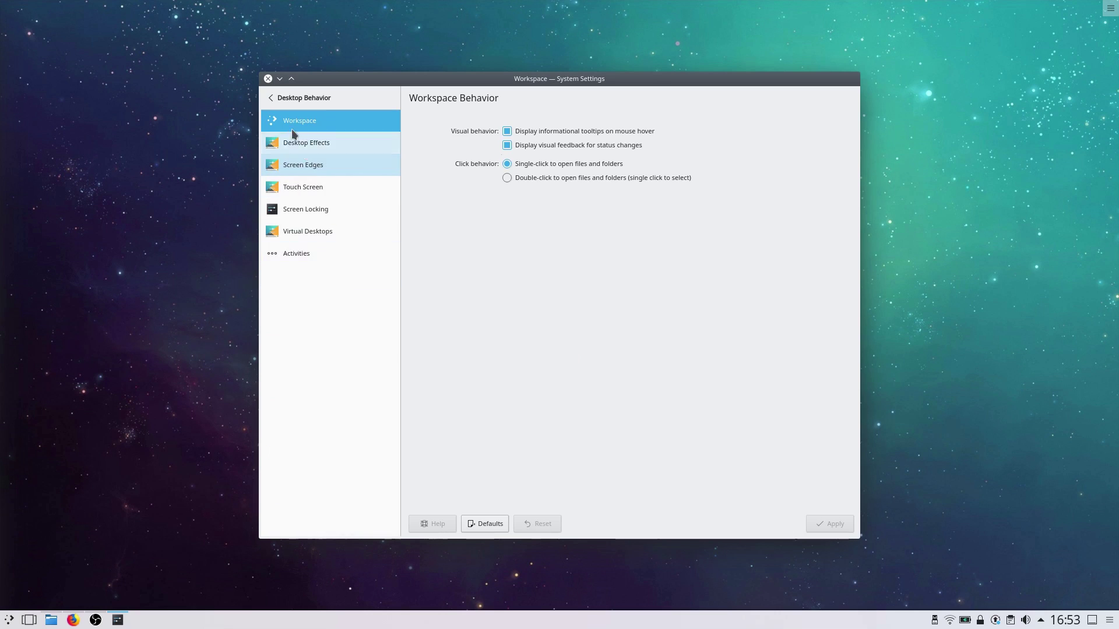
click(315, 147)
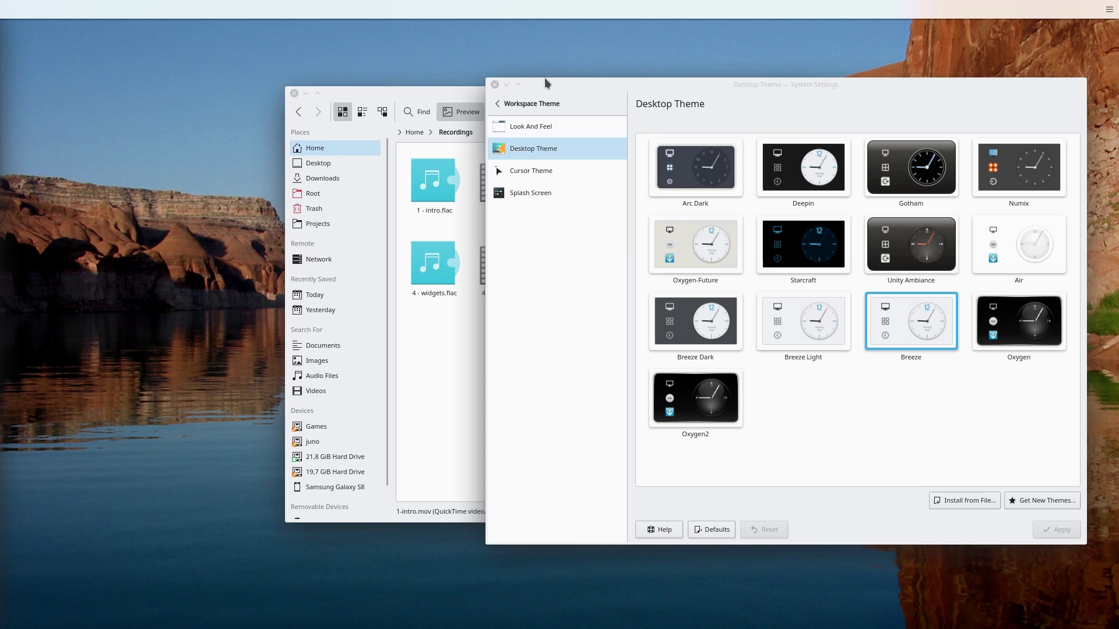
Step: Search the widgets for "simple" and add Simple Menu to the left end of the empty top panel
right_click(641, 15)
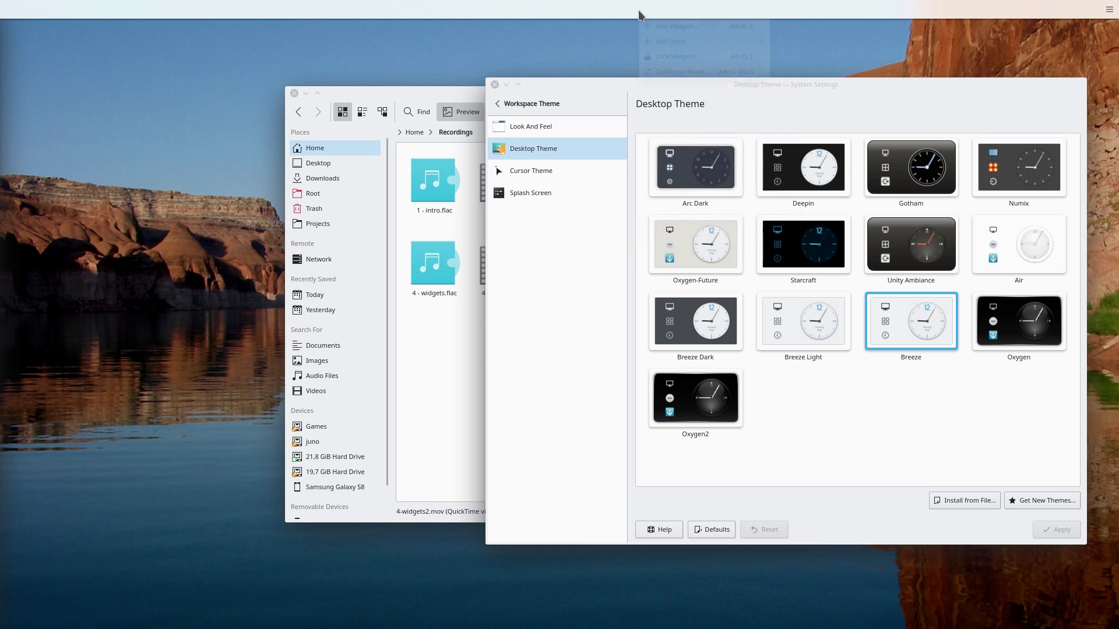
click(676, 26)
text(simple)
drag(130, 111, 49, 10)
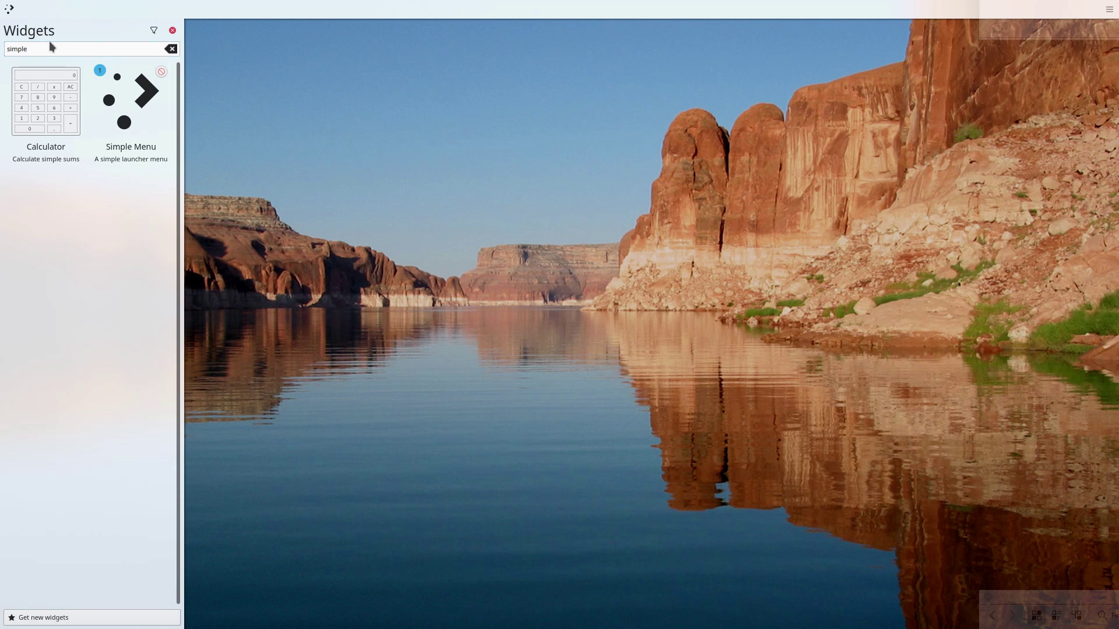
Step: Add the Digital Clock beside Simple Menu and the System Tray at the right end of the top panel
text(clock)
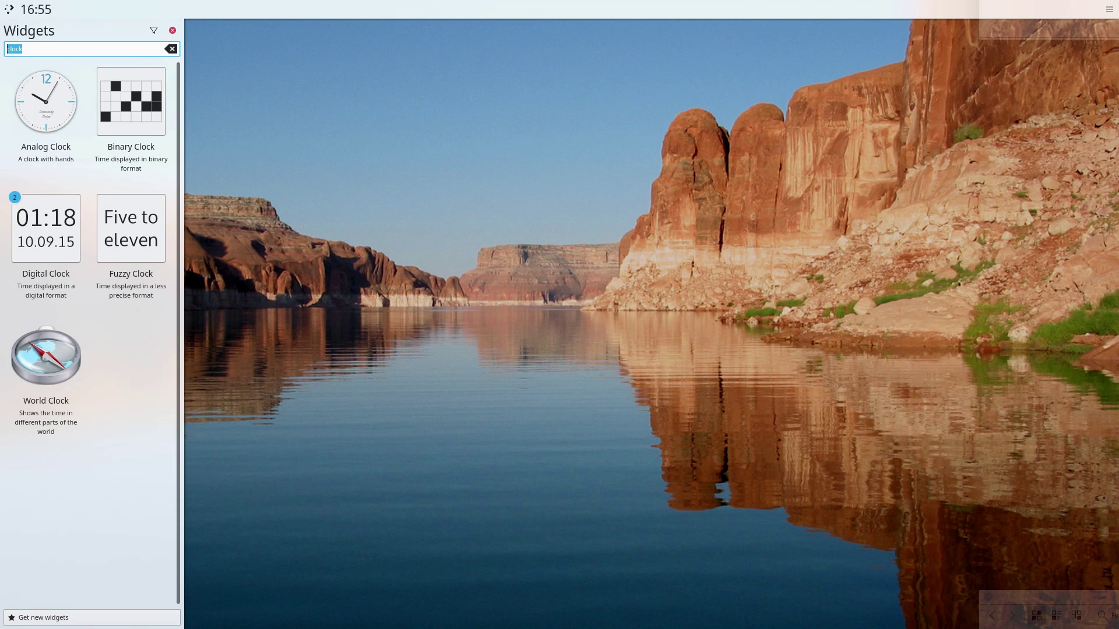
text(notifi)
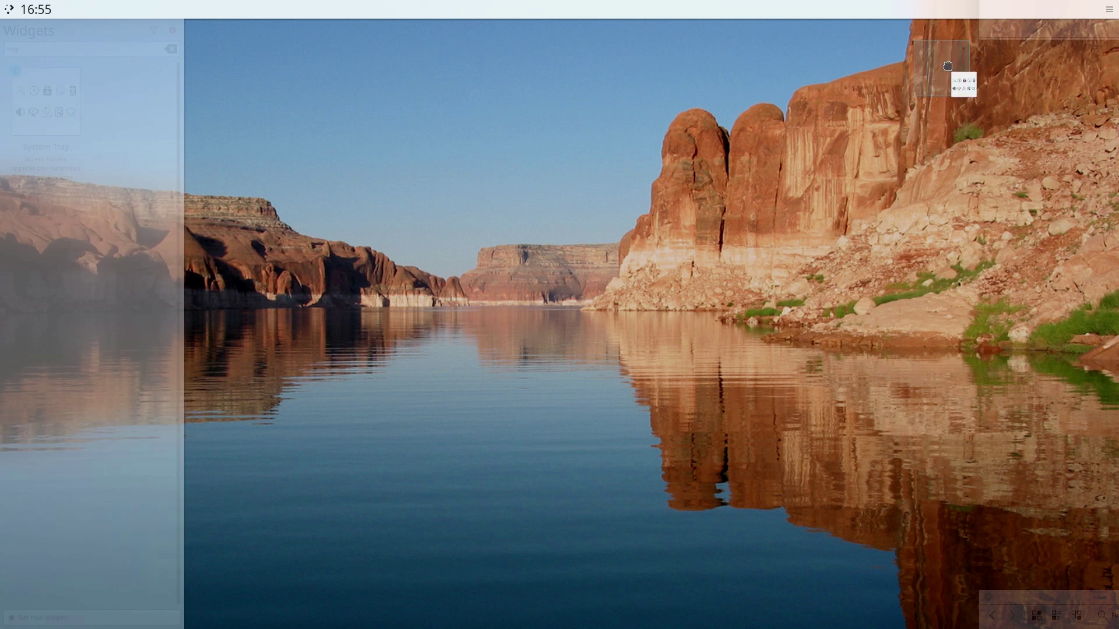
Step: Configure the top panel with spacers around the digital clock so that the clock sits in the middle
right_click(275, 12)
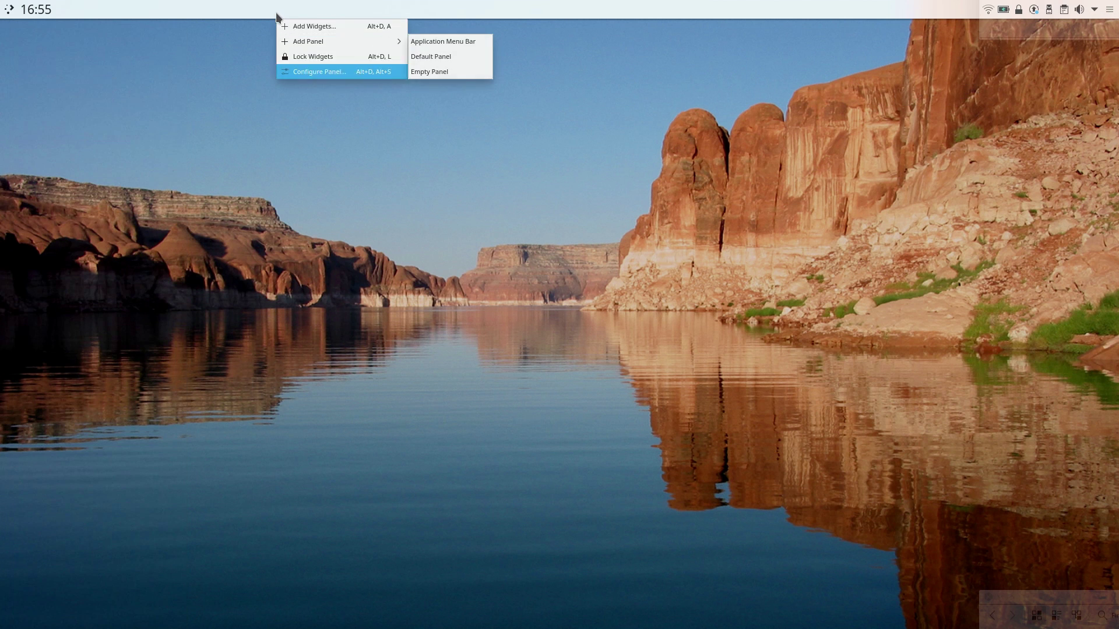
click(317, 71)
drag(962, 10, 523, 11)
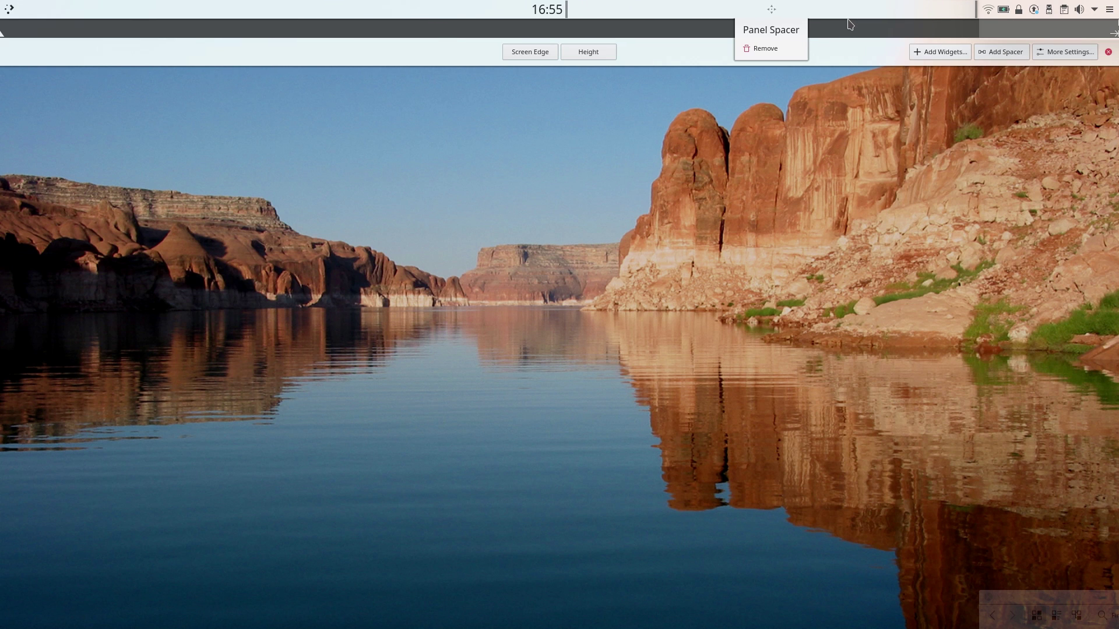
Step: Turn on the date display in the settings of the top panel's digital clock
right_click(559, 10)
click(548, 49)
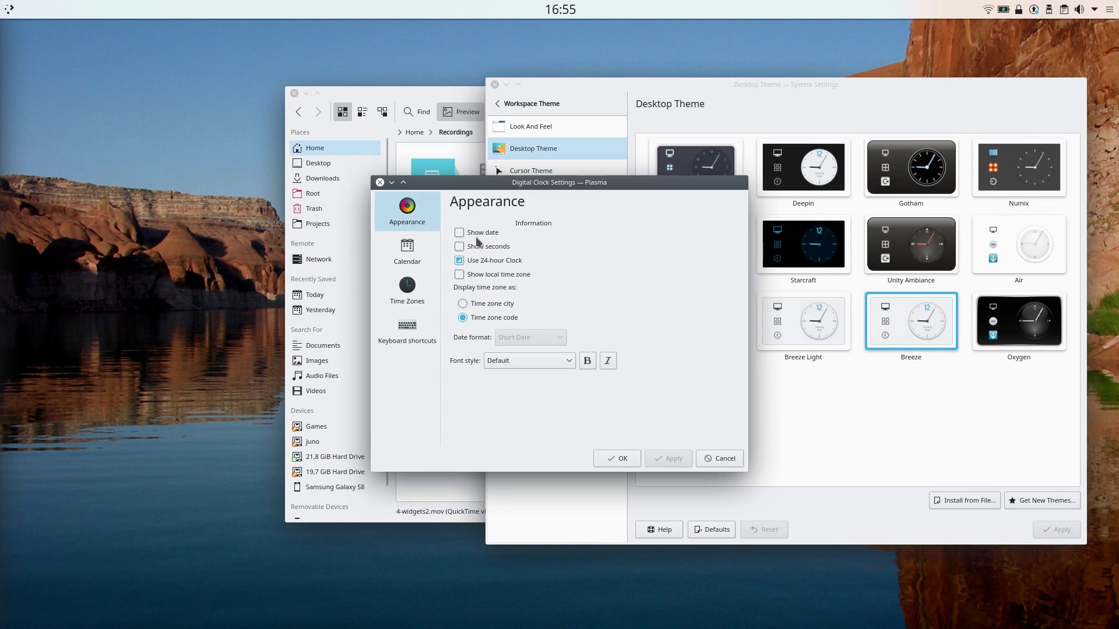
click(619, 458)
Step: Search the widgets for "latte" and place the matching widget near the lower middle of the desktop
right_click(154, 281)
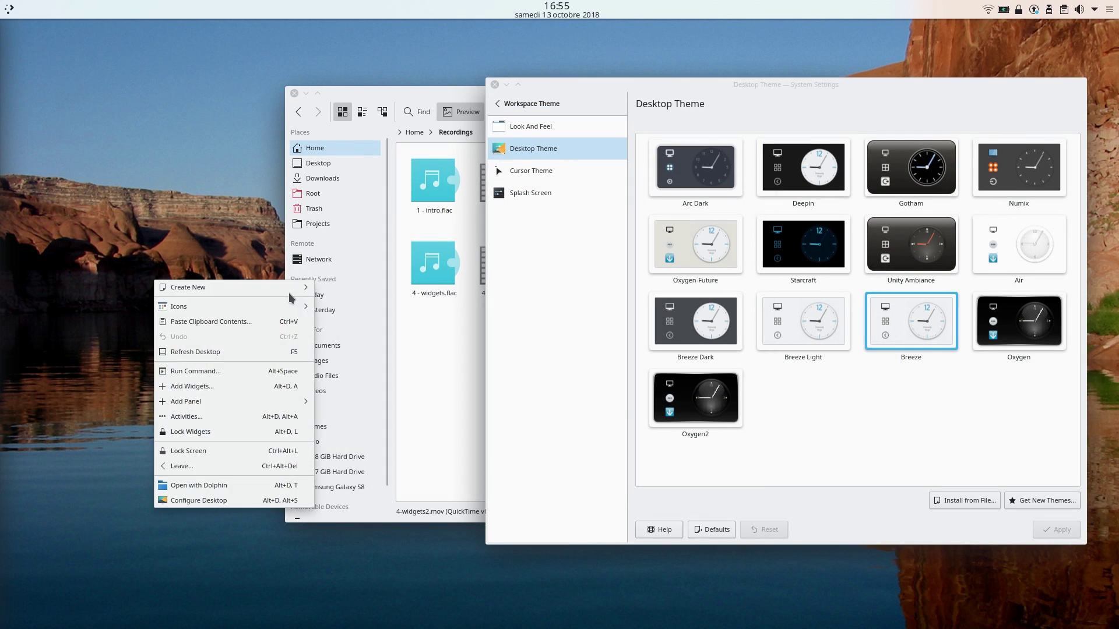
click(300, 386)
text(latte)
drag(46, 111, 563, 606)
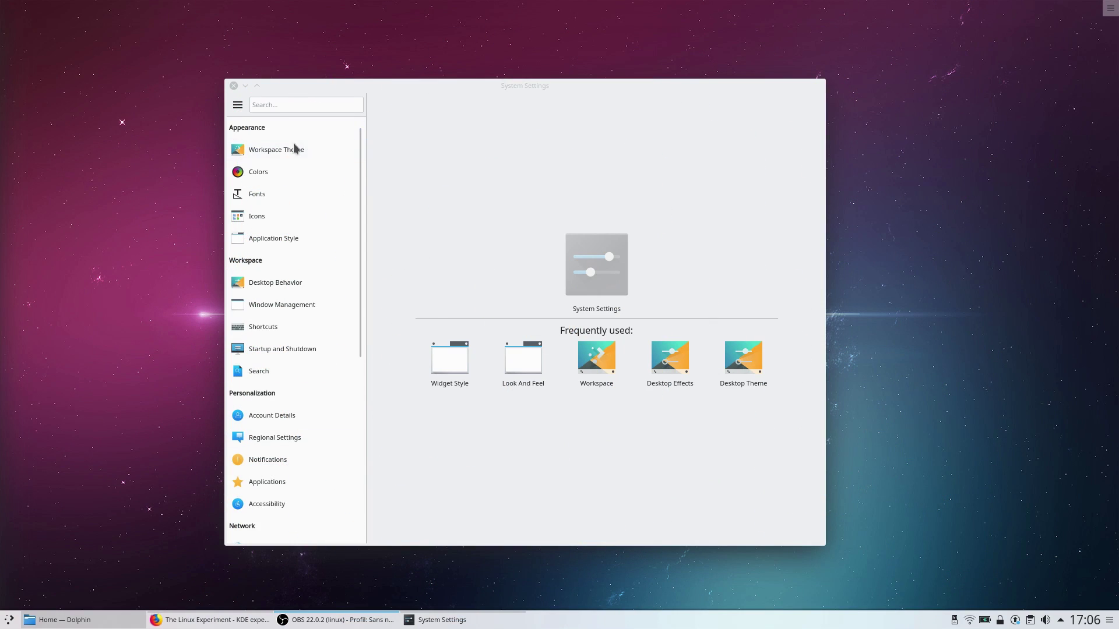
Step: Apply the Adapta look and feel from the Workspace Theme settings, using the desktop layout from the theme
click(295, 149)
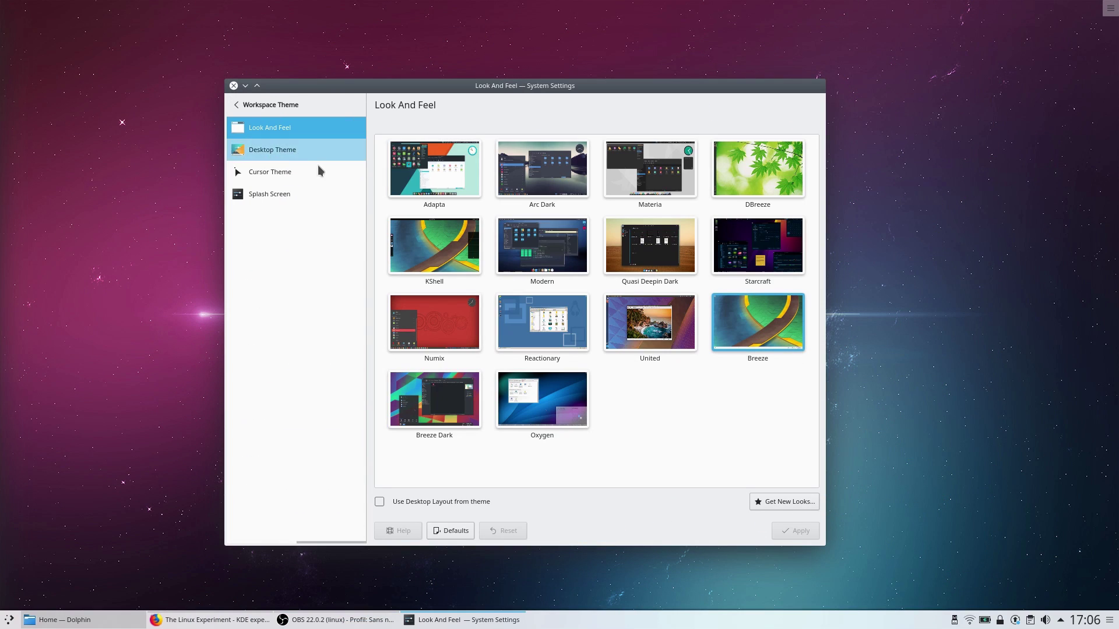
click(443, 503)
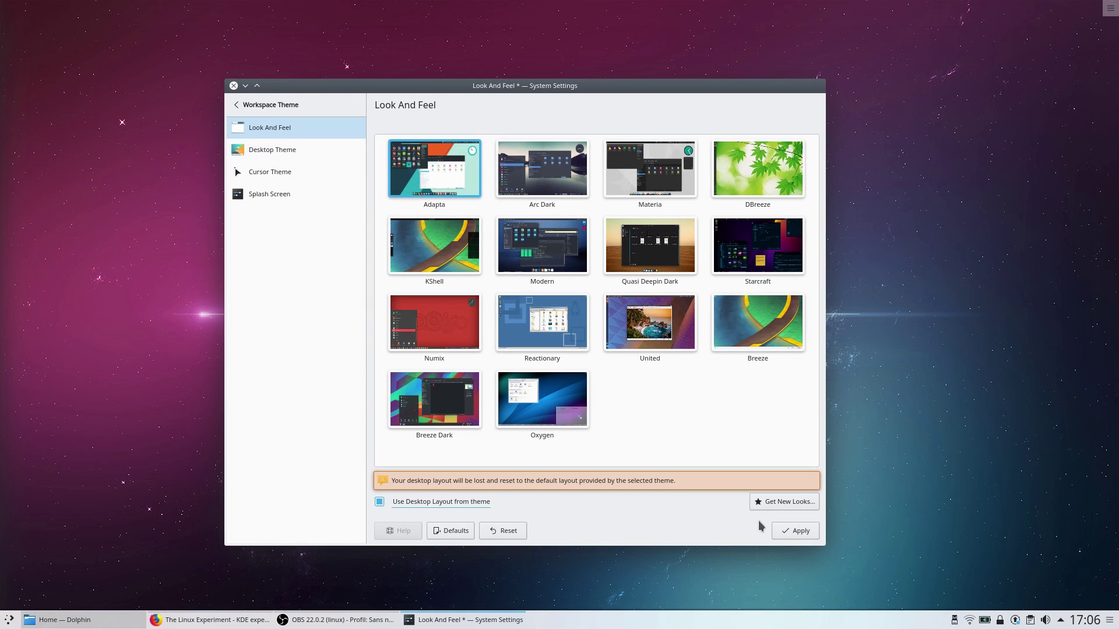
click(801, 530)
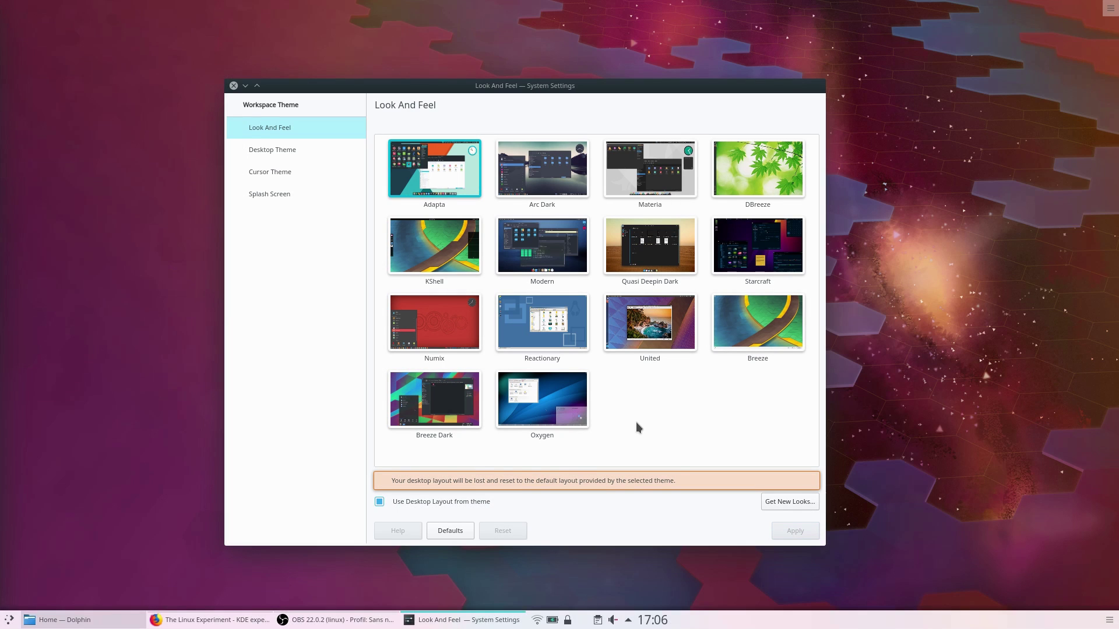
Step: Look through the sections of the application launcher under the Adapta theme and close it
click(9, 621)
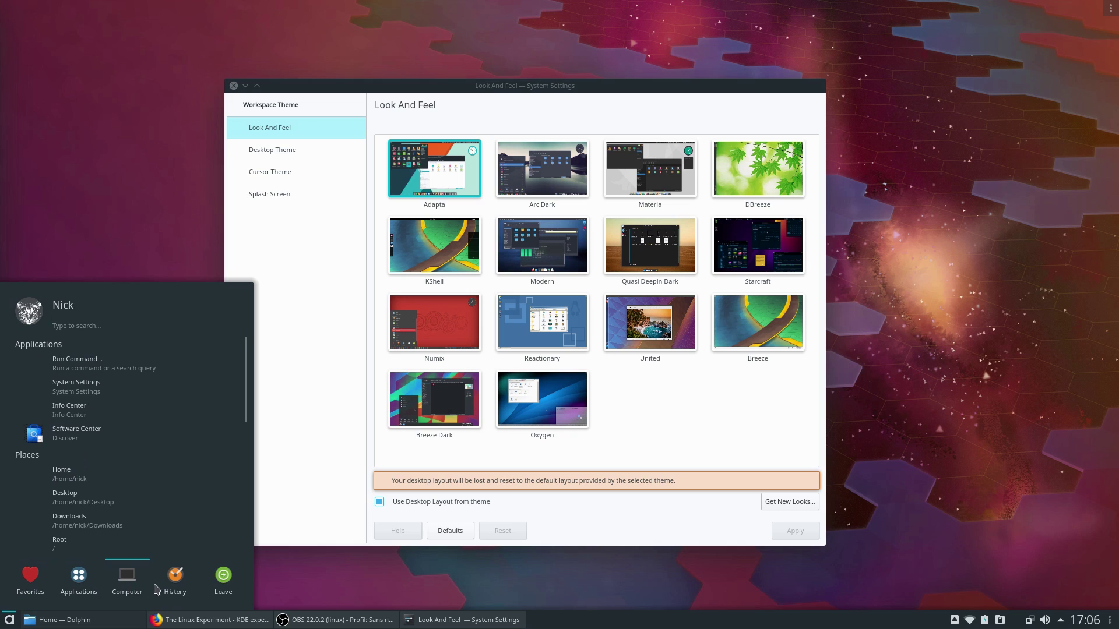
mouse_move(238, 592)
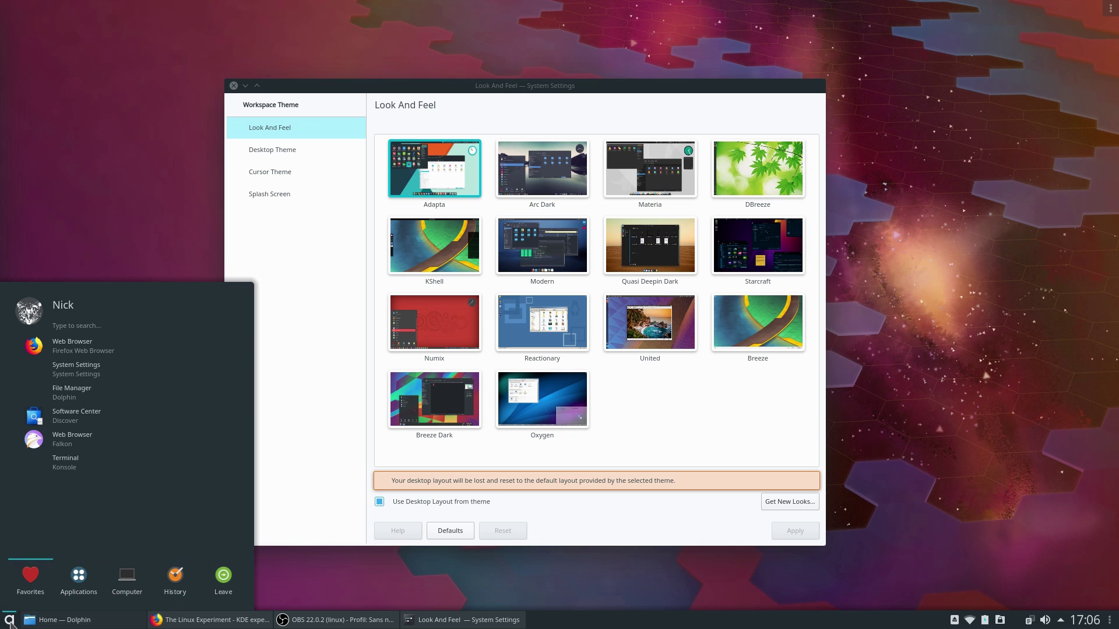
click(9, 621)
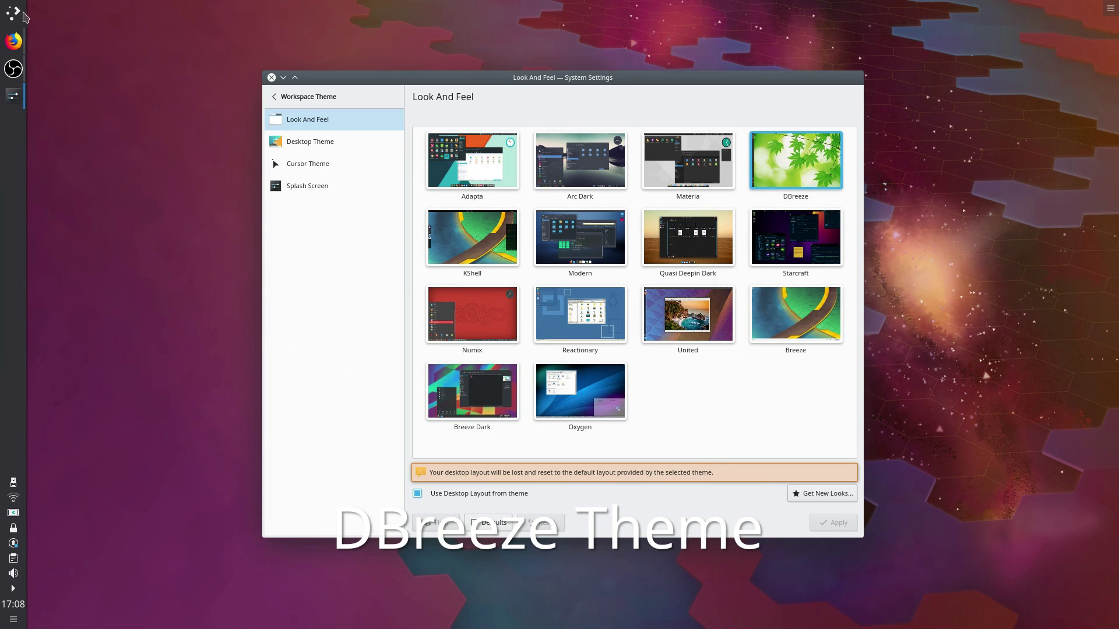
Step: Open the application launcher under the DBreeze and Modern themes to inspect each one, and close the Modern one
click(14, 14)
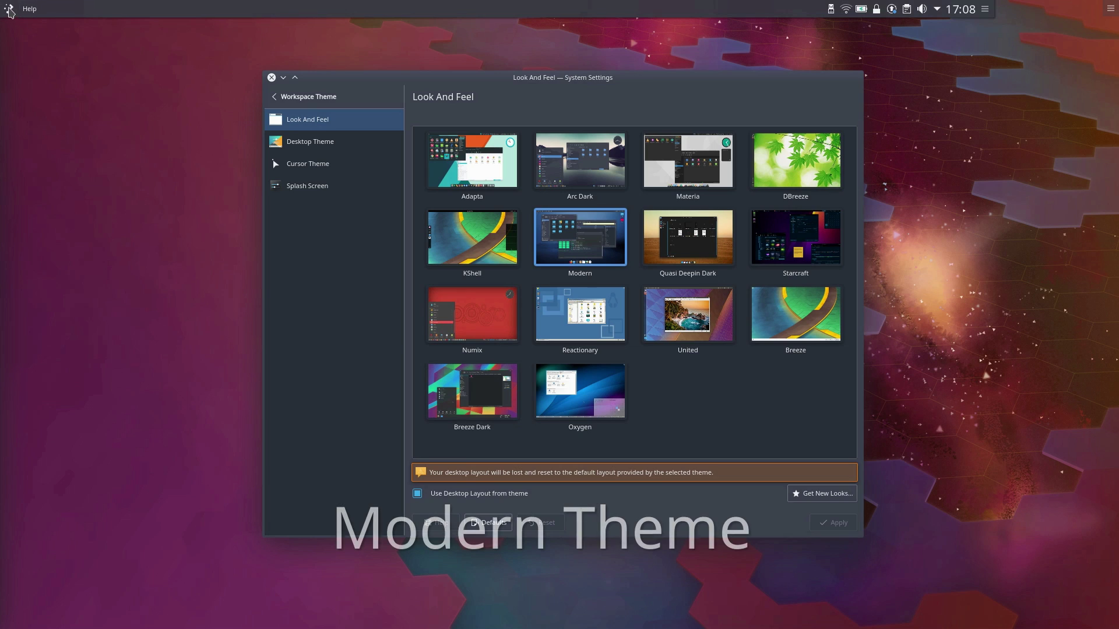
click(9, 12)
click(579, 302)
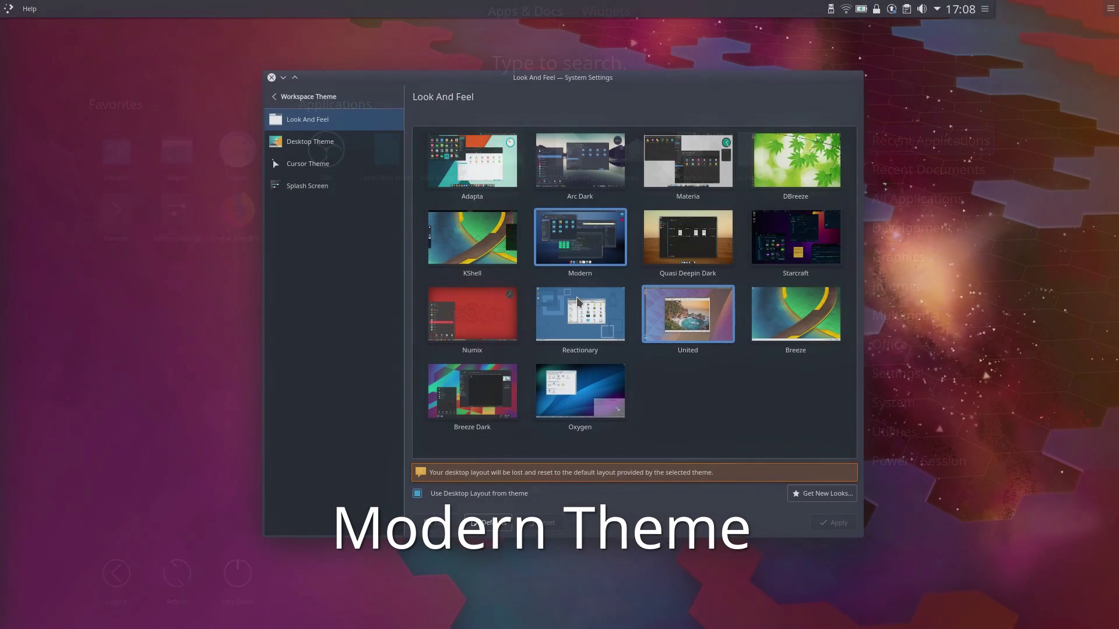
Step: Select the KShell look and inspect its panel clock, device notifier and hidden system tray entries
click(472, 237)
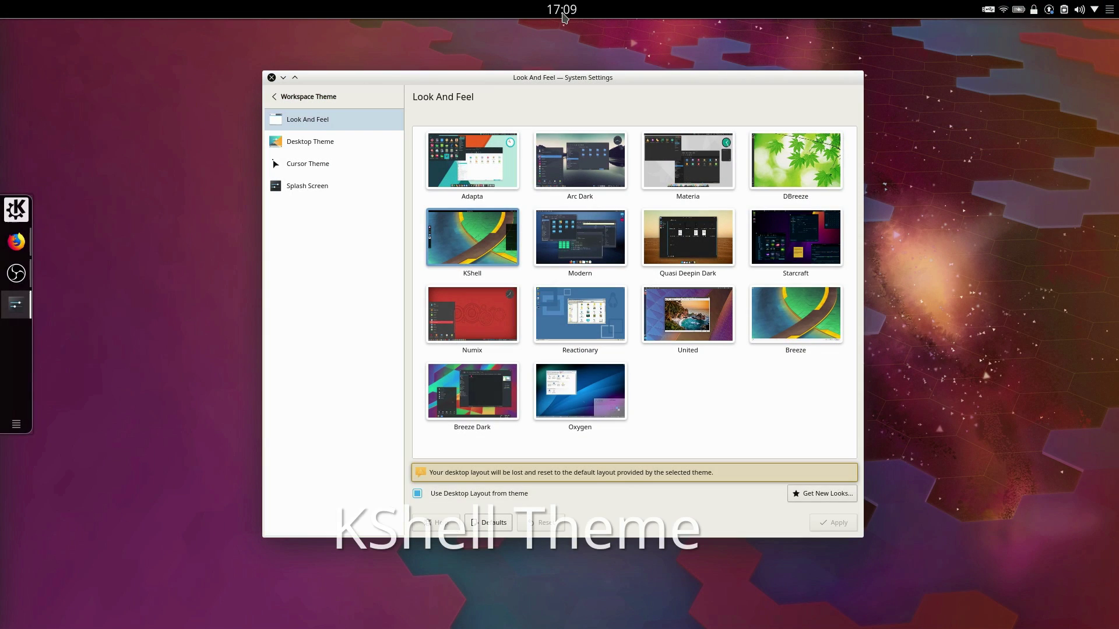
click(562, 12)
click(563, 12)
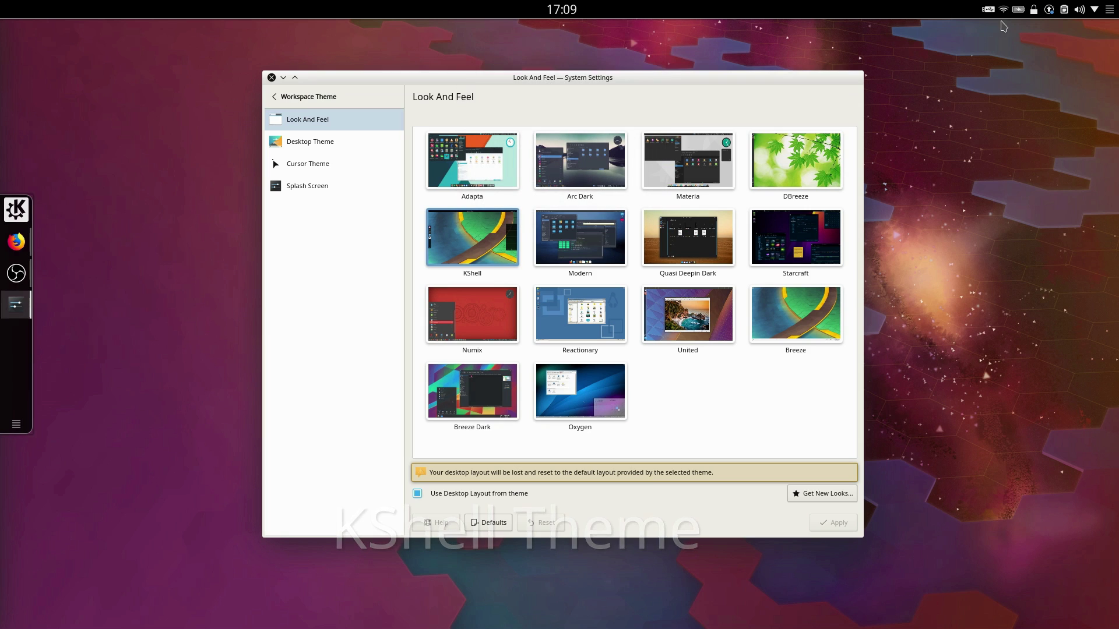
click(986, 11)
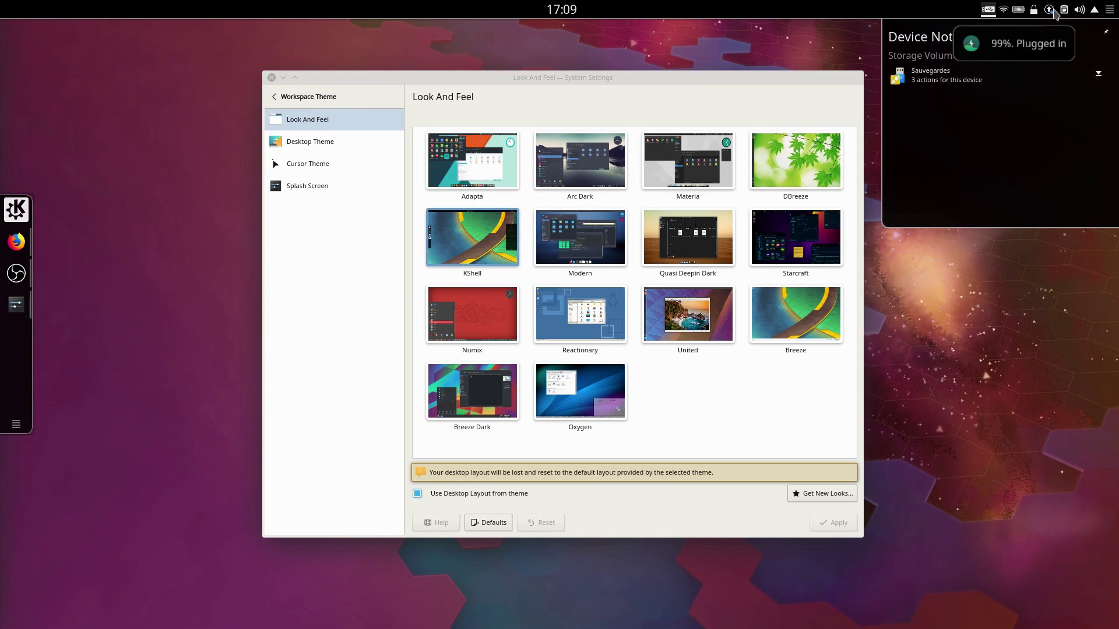
click(1096, 11)
click(1095, 11)
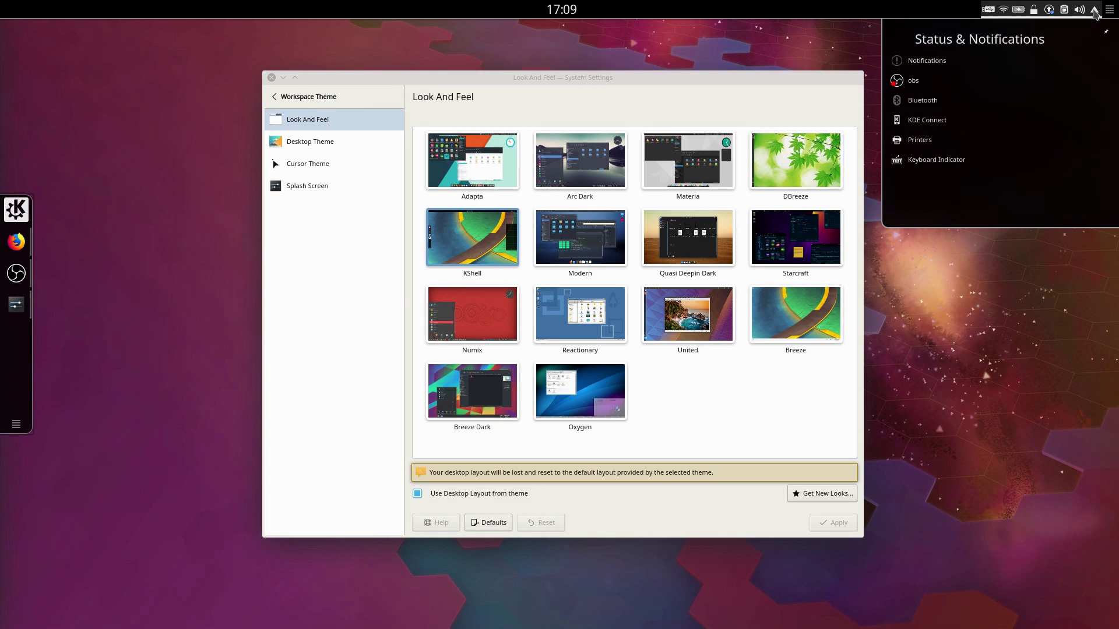
click(1095, 11)
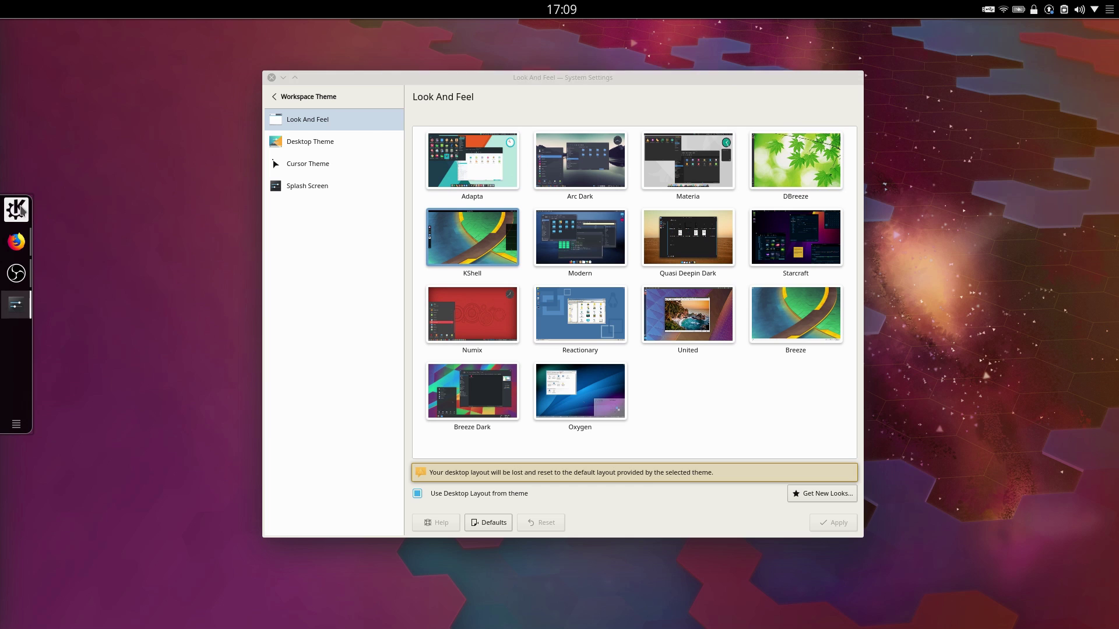
Step: Browse the application categories in KShell's full-screen launcher, such as Development and Office, and close it
click(17, 209)
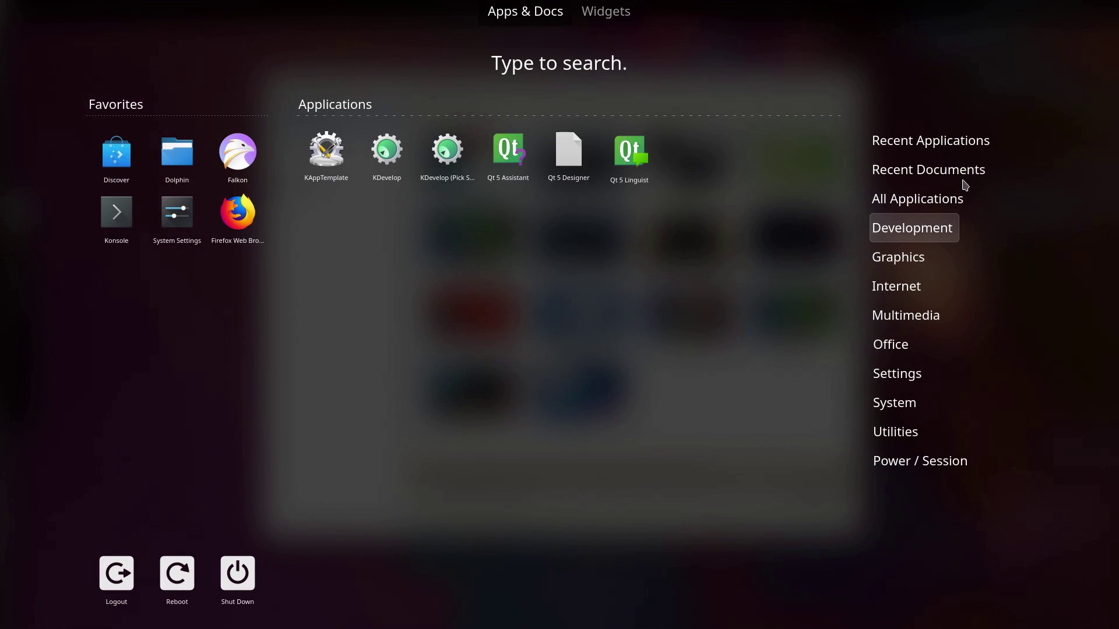
mouse_move(896, 265)
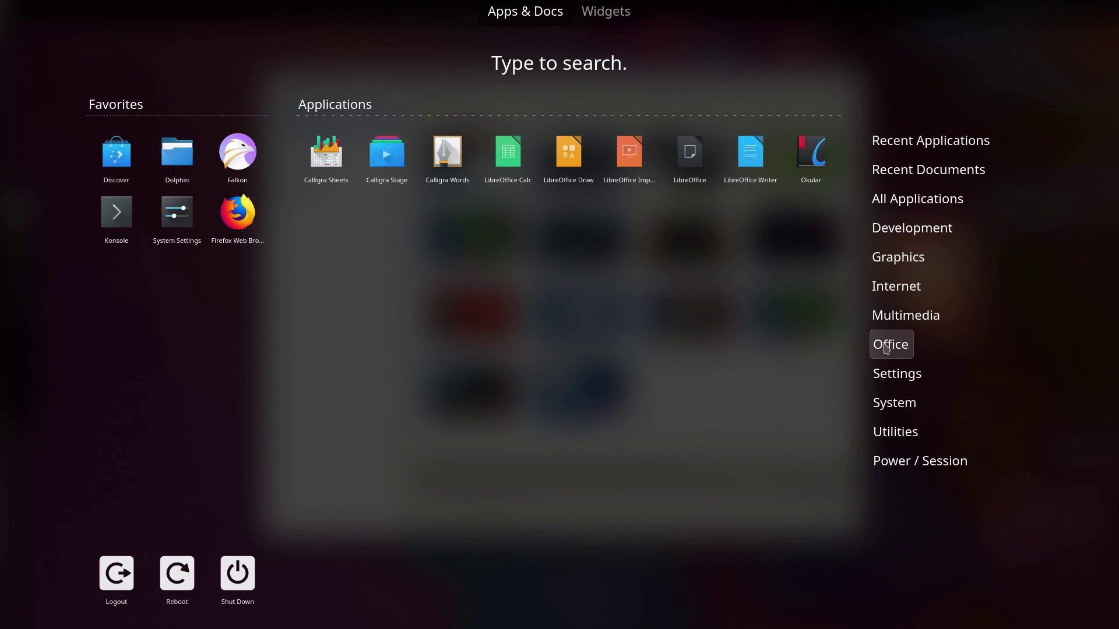
click(701, 395)
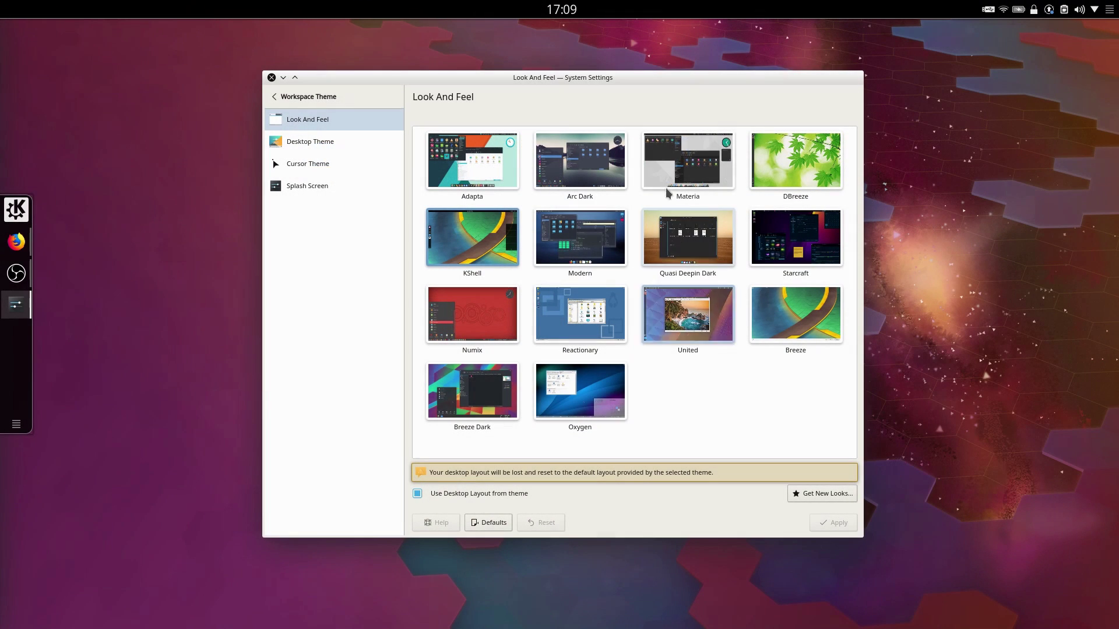
Step: Reposition the settings window slightly and apply the Oxygen look and feel with the theme's desktop layout
mouse_move(610, 71)
mouse_down()
mouse_move(568, 70)
mouse_move(632, 86)
mouse_move(595, 78)
mouse_up()
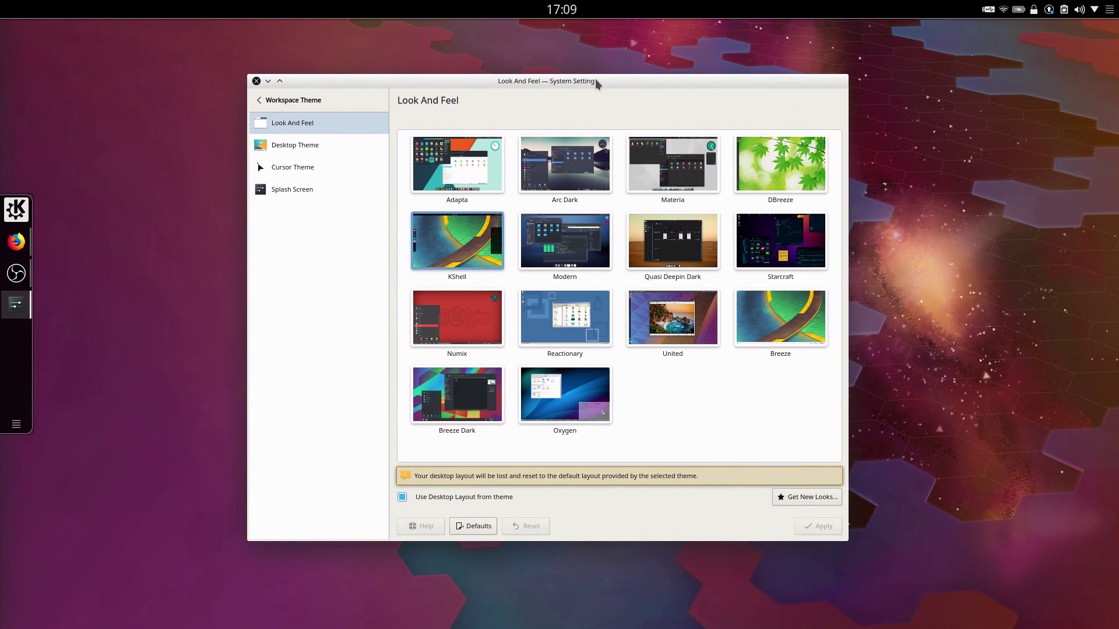
click(565, 394)
click(490, 495)
click(491, 496)
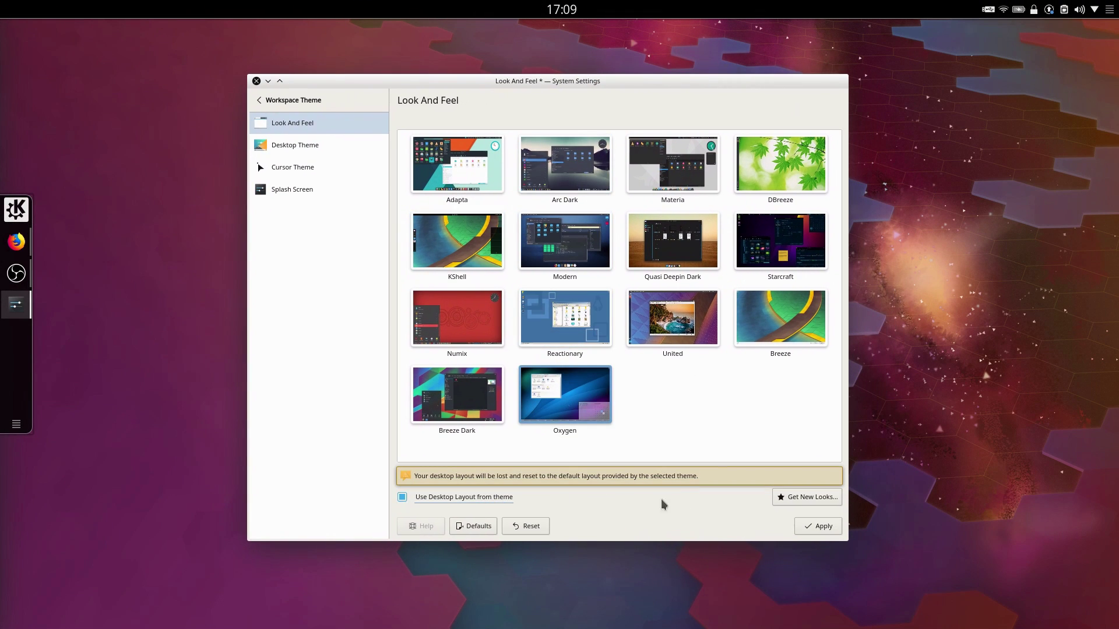
click(817, 527)
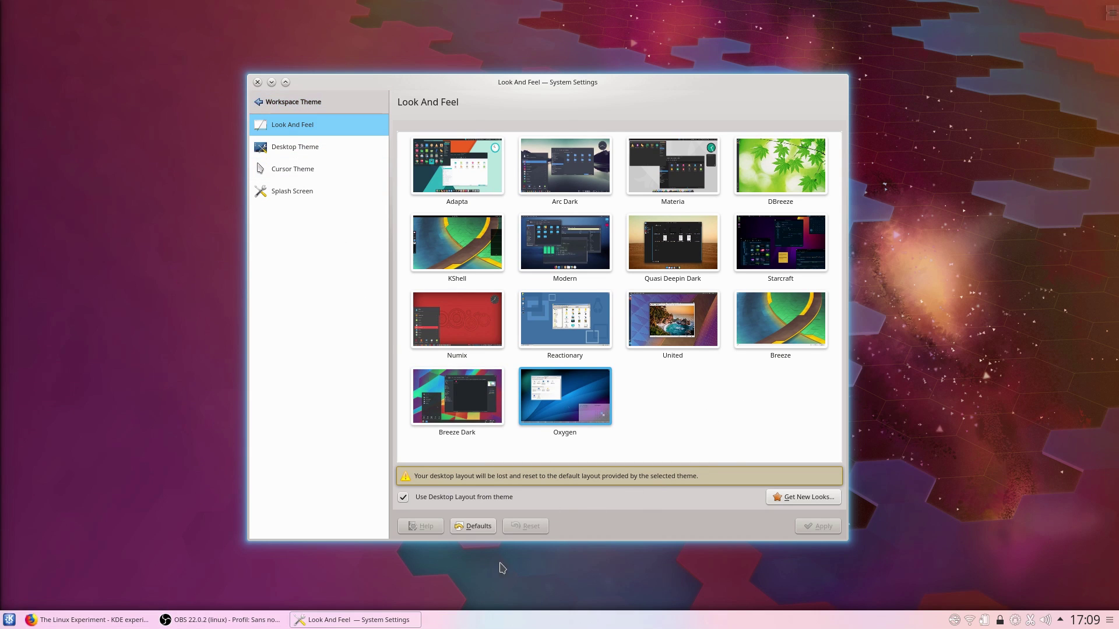
Step: Apply the Breeze look and feel with the theme's desktop layout and minimize the System Settings window
click(769, 338)
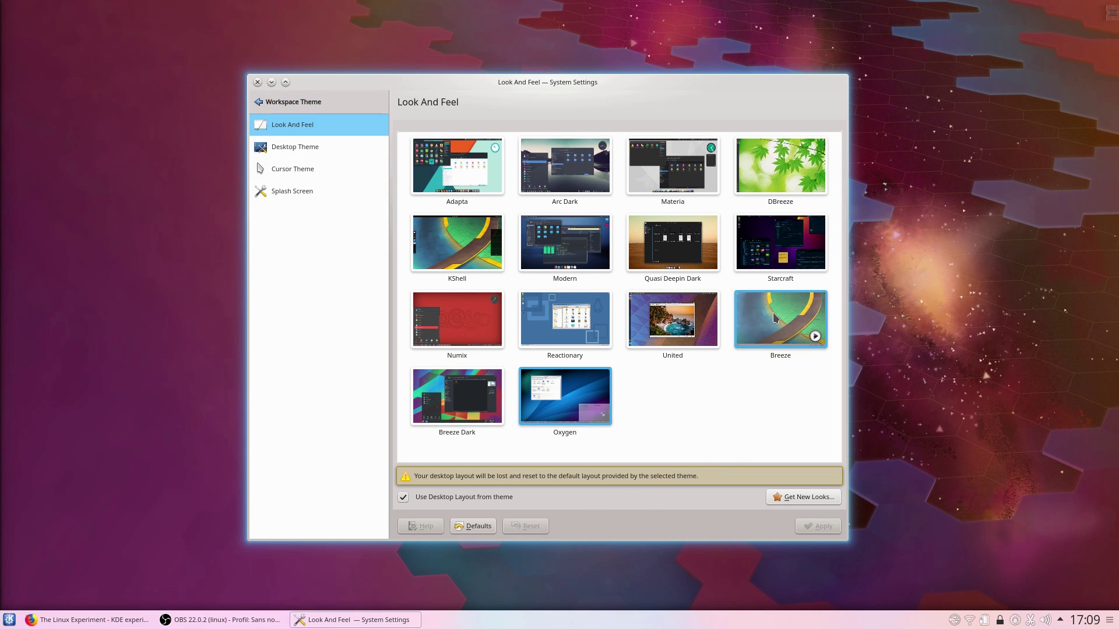
click(507, 497)
click(817, 526)
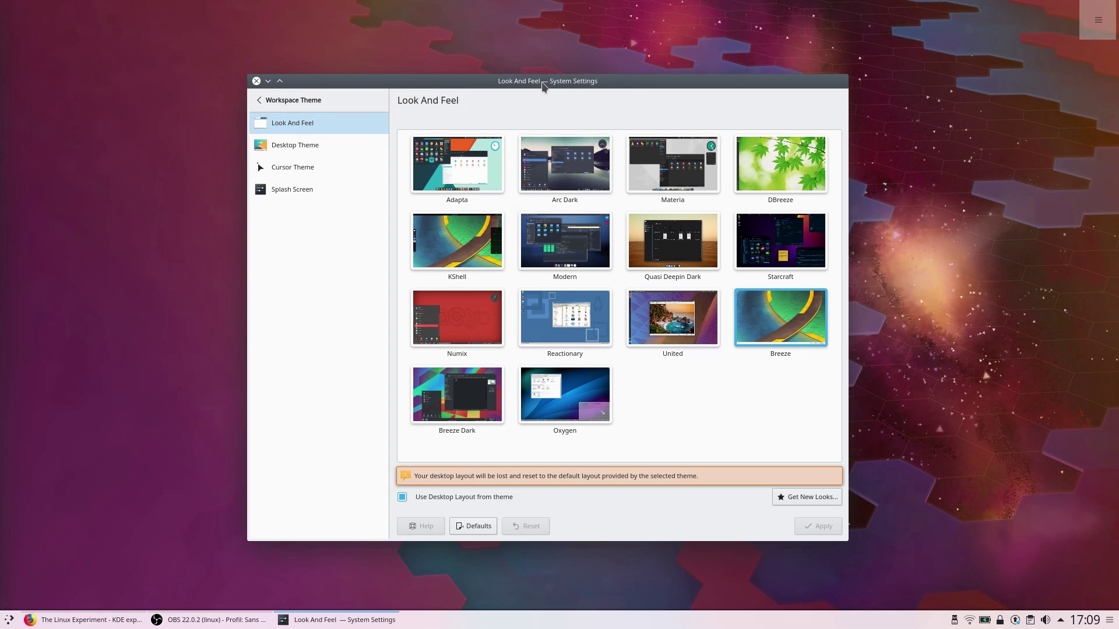
click(360, 623)
click(360, 623)
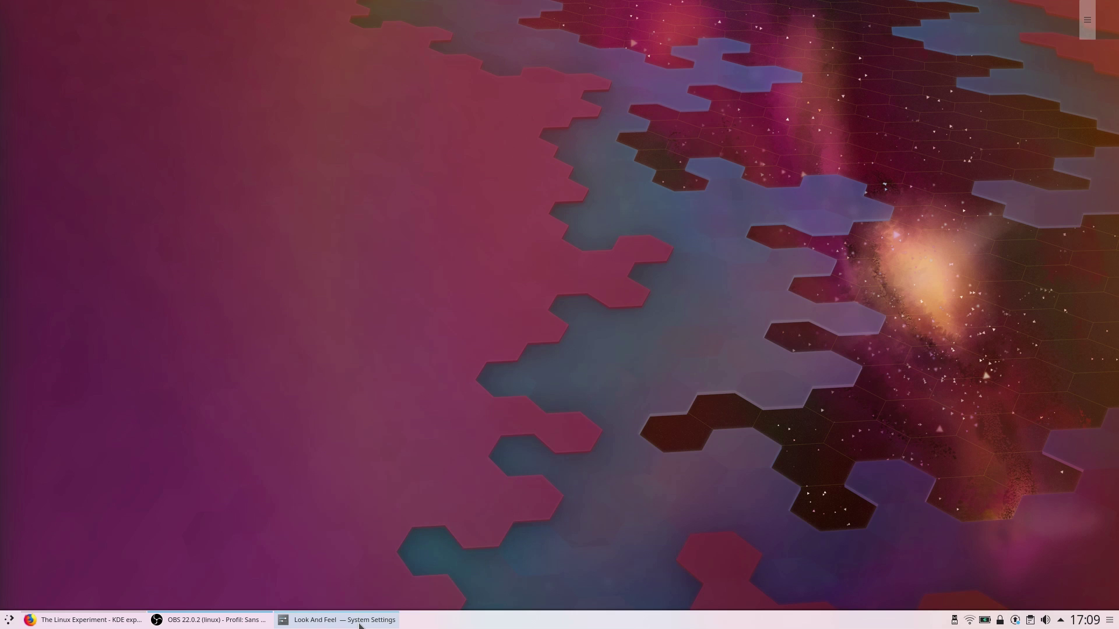